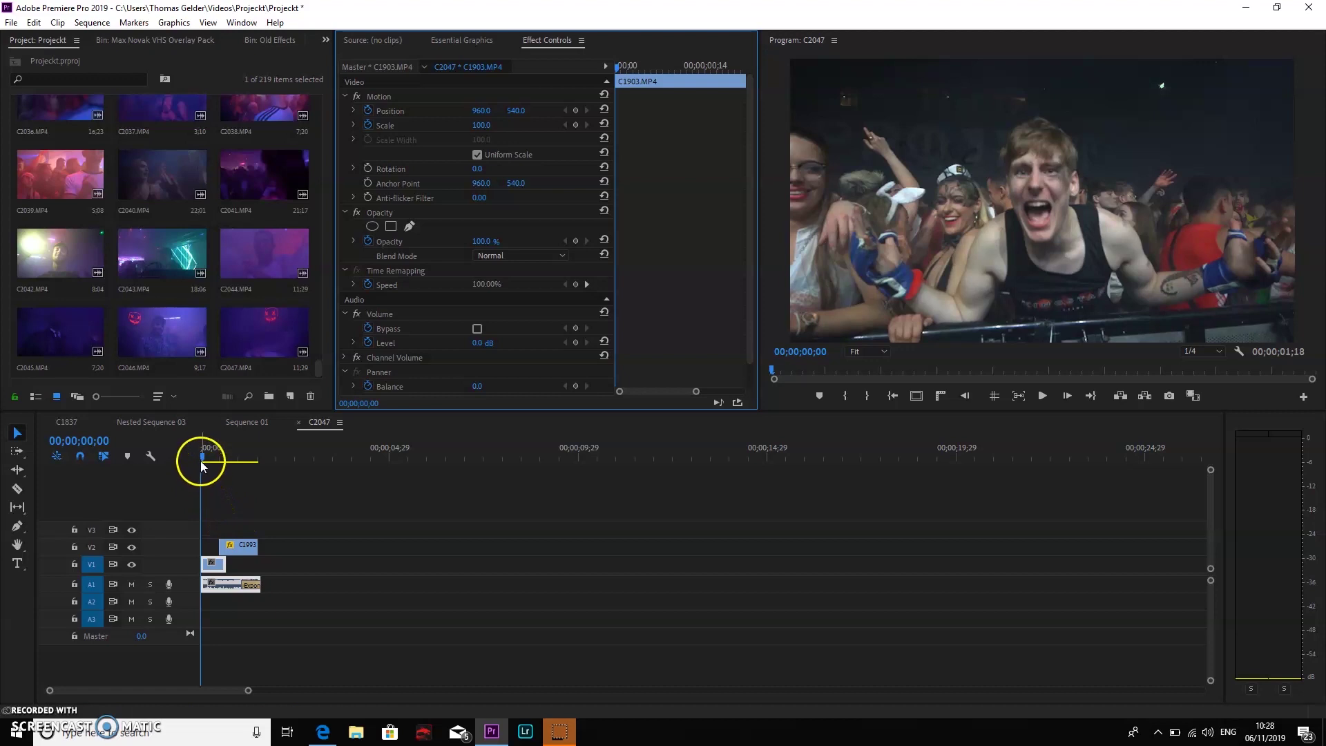
Move the C1993 clip on V2 to start where C1903 ends, and scrub through both clips.
{"action": "left_click_drag", "start_coordinate": [235, 546], "coordinate": [242, 546]}
{"action": "left_click_drag", "start_coordinate": [201, 457], "coordinate": [255, 458]}
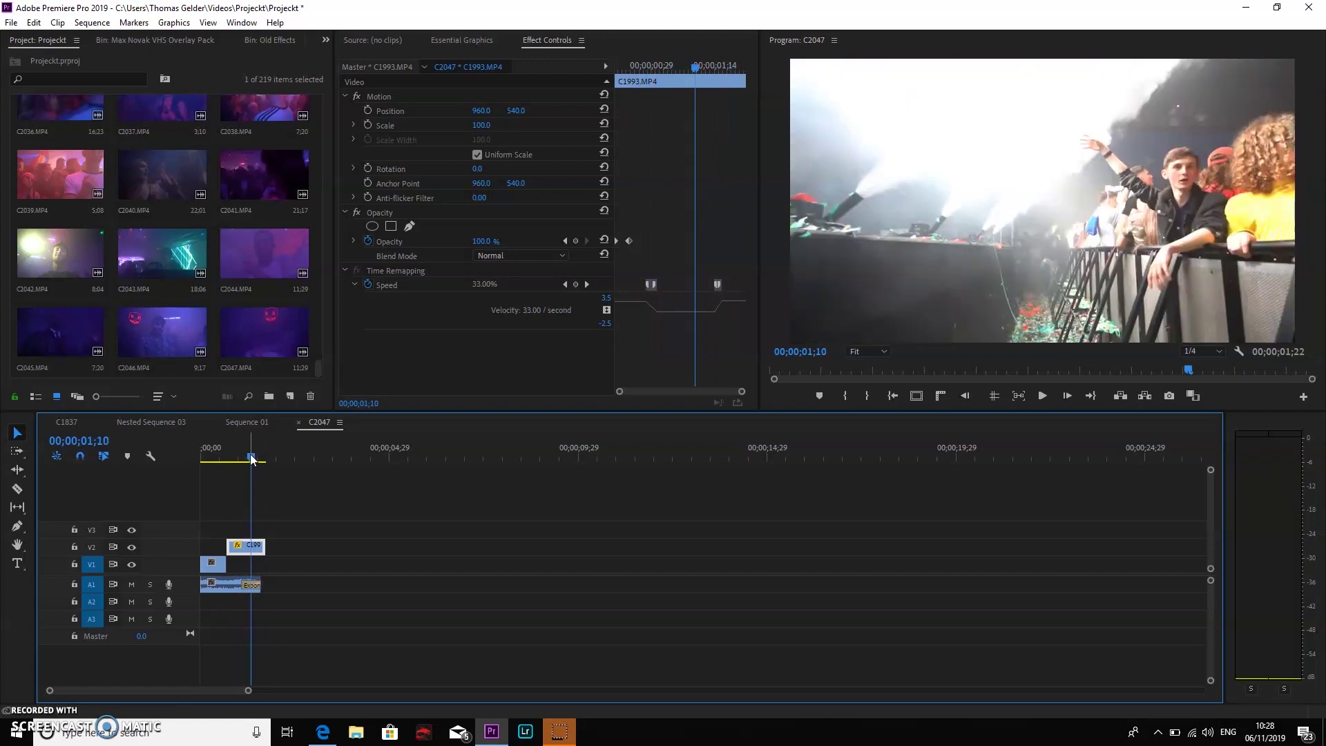
{"action": "left_click_drag", "start_coordinate": [251, 460], "coordinate": [172, 475]}
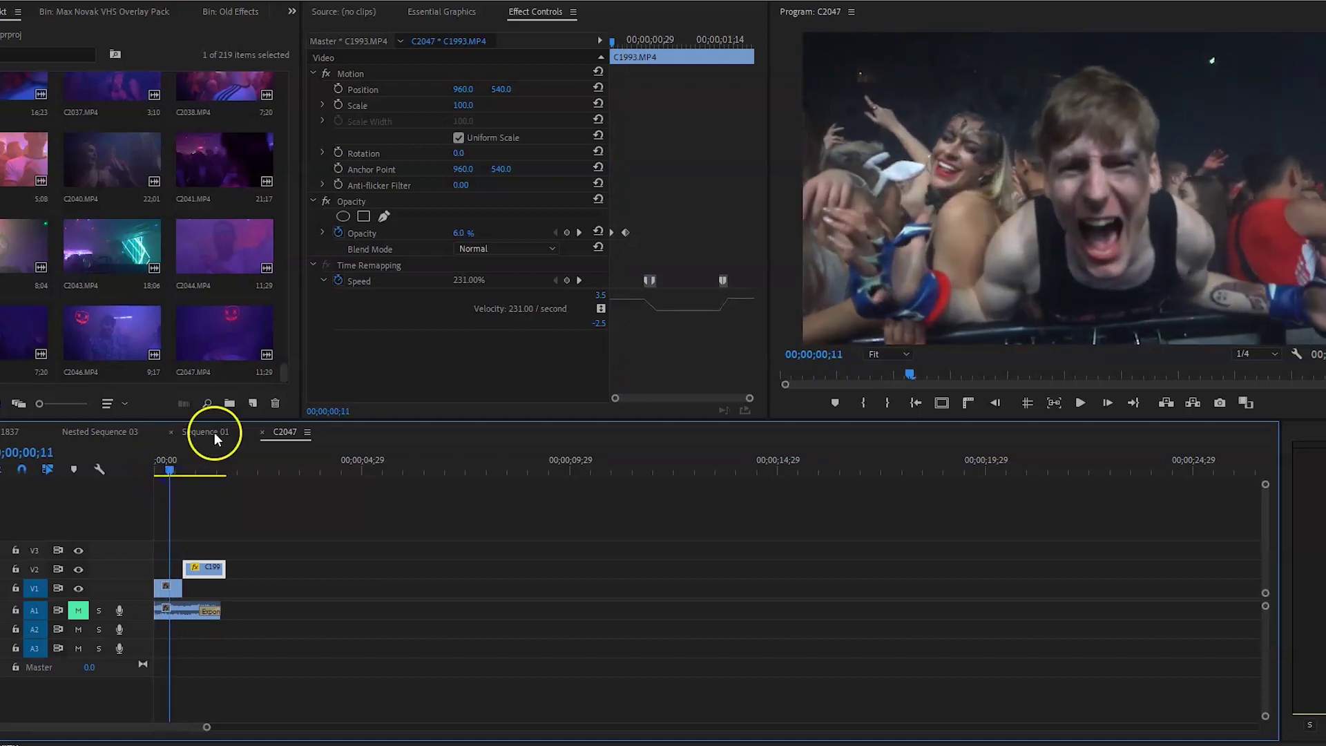
Add Scale and Position keyframes to the C1903 clip at 00;00;00;11.
{"action": "left_click", "coordinate": [163, 587]}
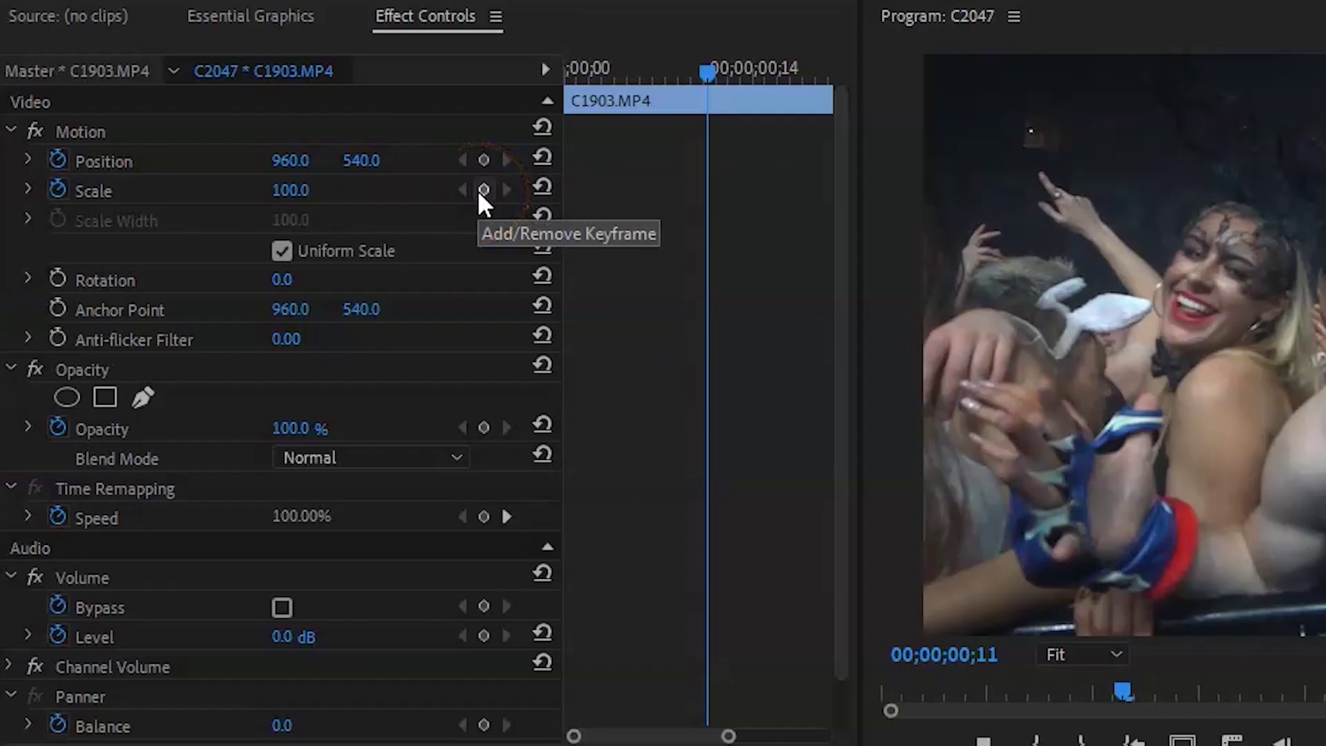
{"action": "left_click", "coordinate": [566, 105]}
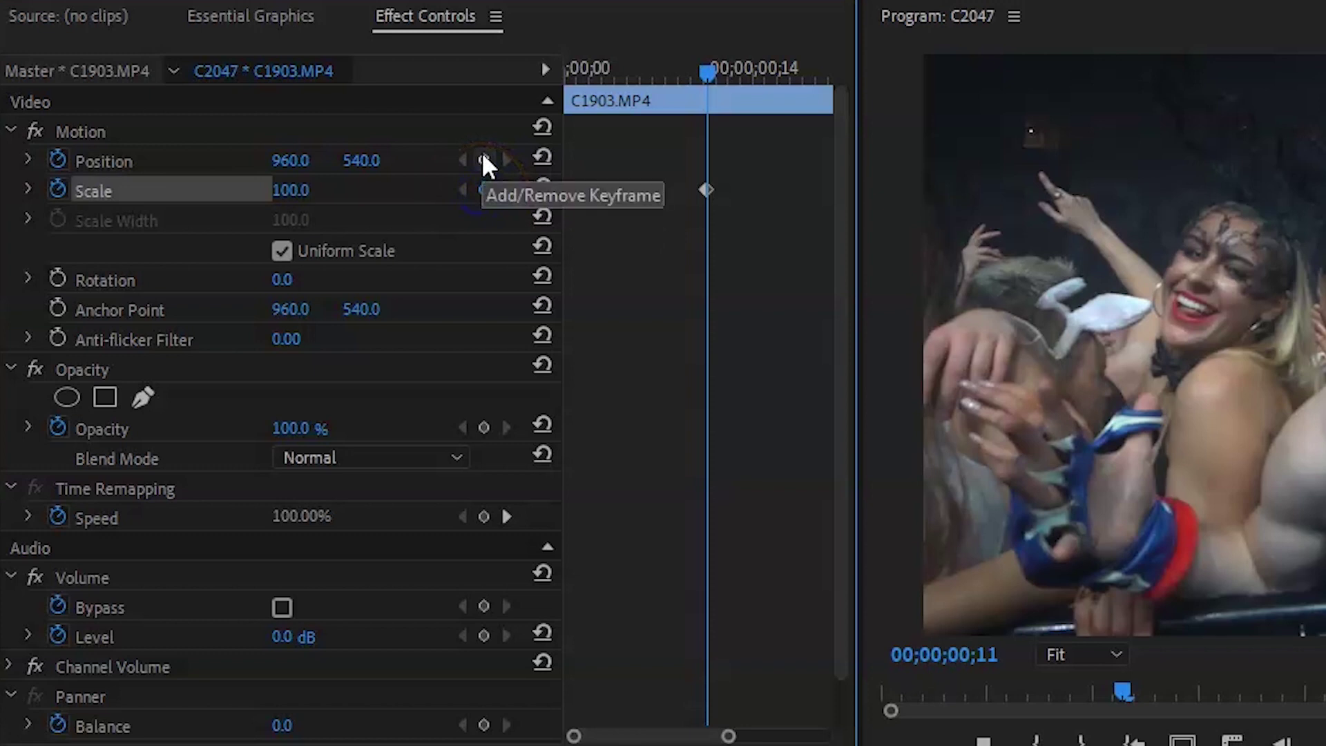
{"action": "left_click", "coordinate": [484, 158]}
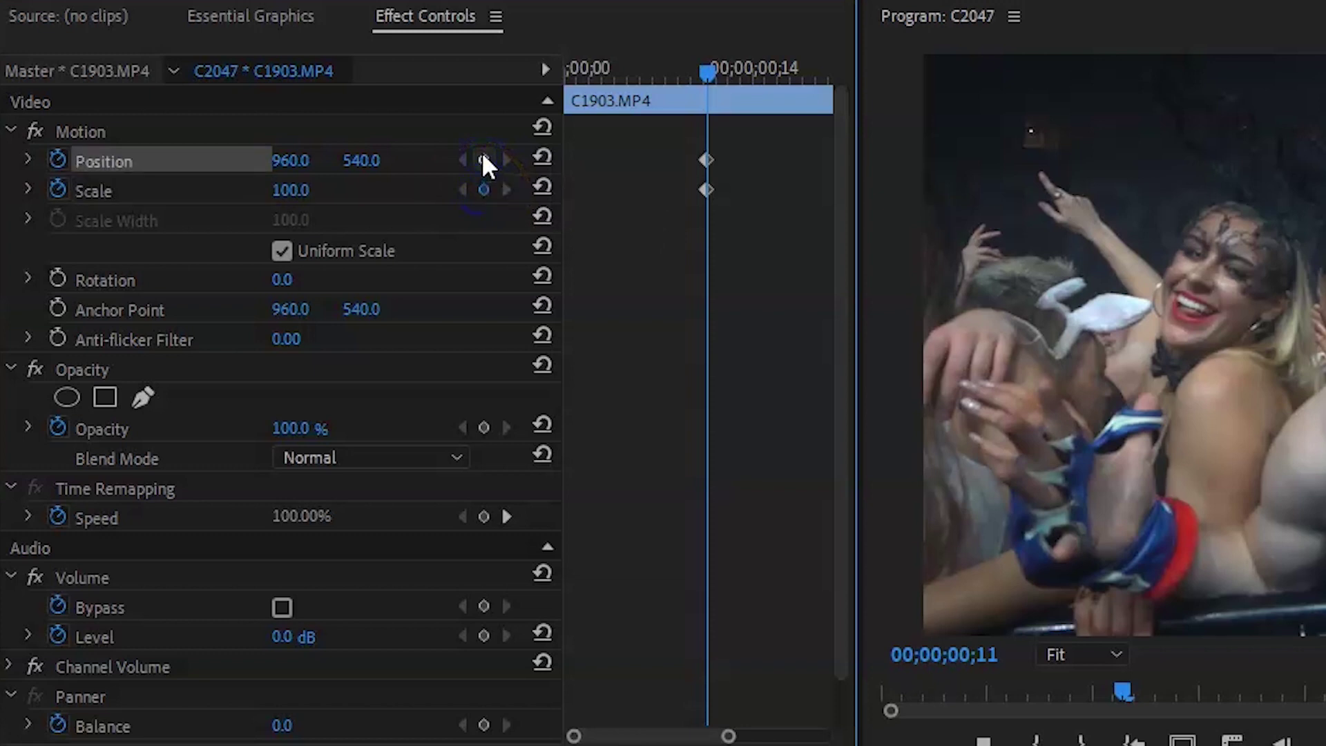
At 00;00;00;13, set C1903's Scale to 749 and Position to 326, -846 to zoom into the open mouth.
{"action": "key", "text": "Right"}
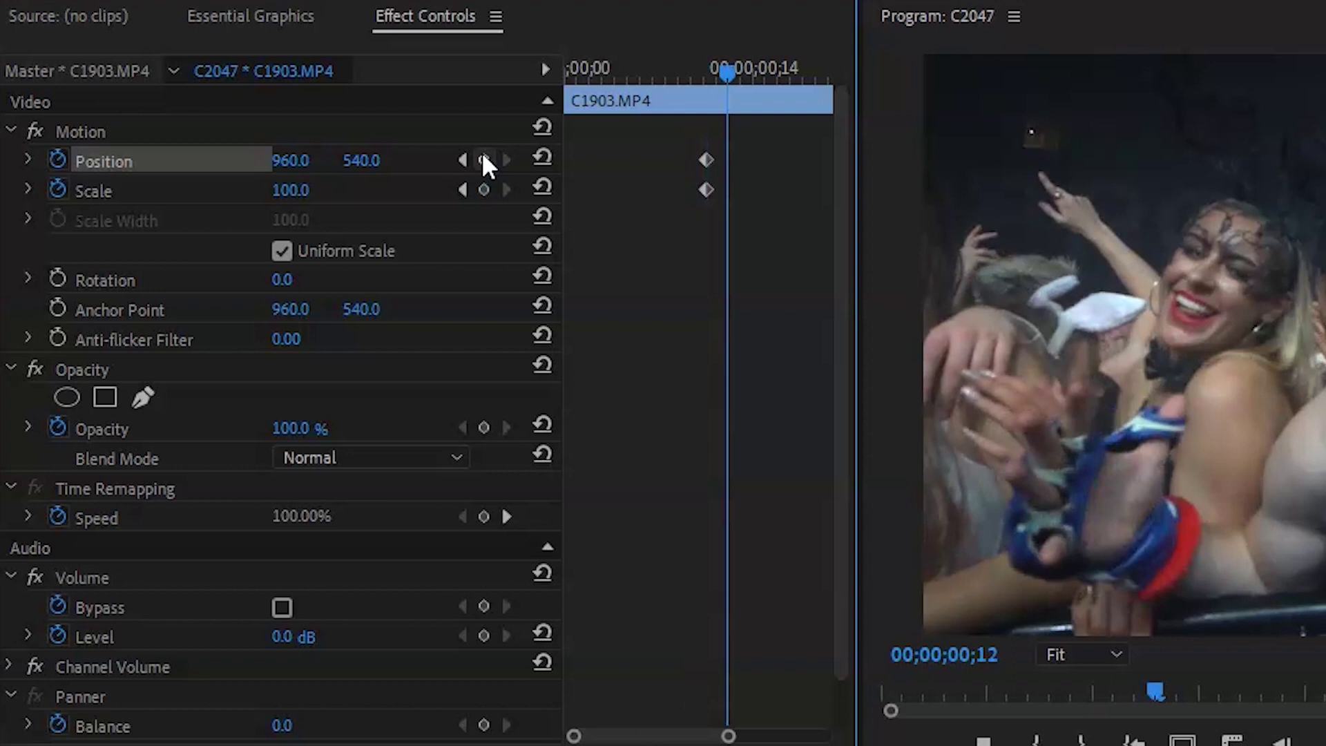
{"action": "key", "text": "Right"}
{"action": "left_click", "coordinate": [324, 160]}
{"action": "left_click", "coordinate": [286, 195]}
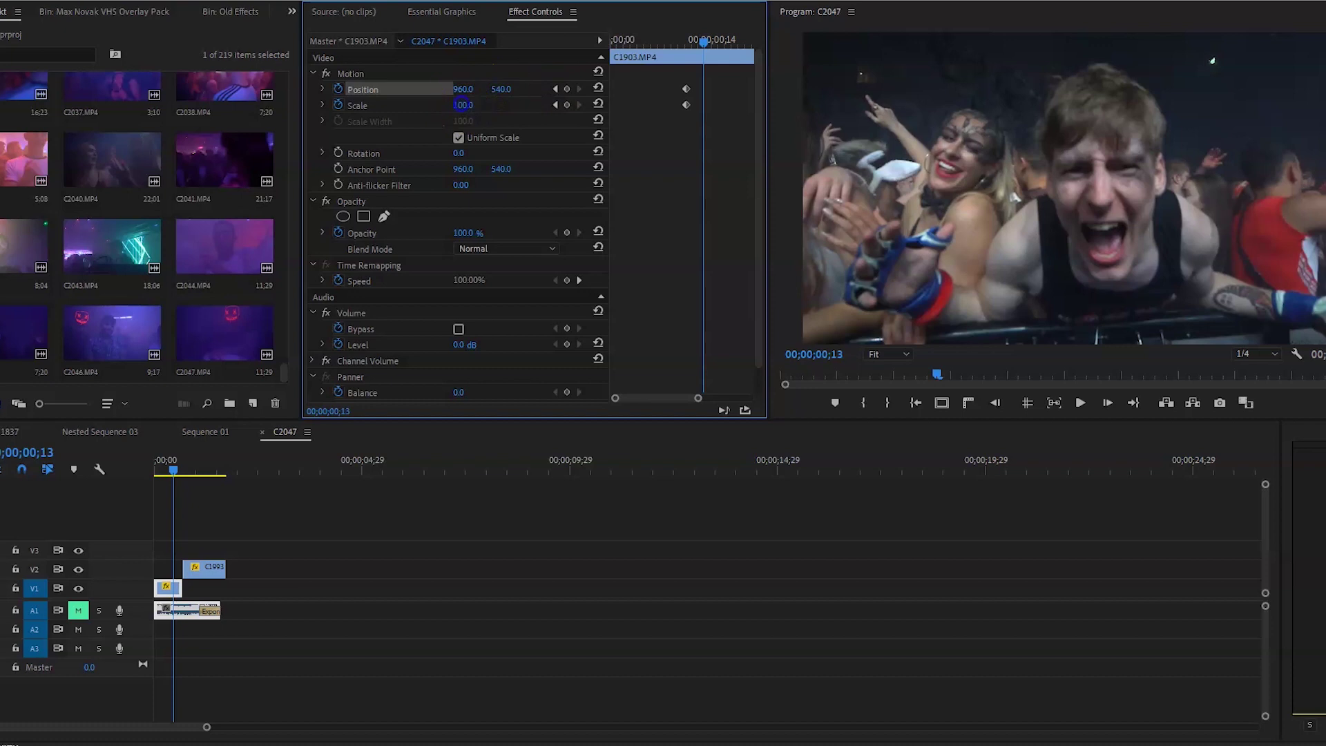
{"action": "left_click_drag", "start_coordinate": [463, 105], "coordinate": [841, 59]}
{"action": "left_click_drag", "start_coordinate": [515, 86], "coordinate": [283, 89]}
Preview the mouth zoom and move C1903's starting Position and Scale keyframes earlier to 00;00;00;06.
{"action": "left_click_drag", "start_coordinate": [703, 43], "coordinate": [618, 61]}
{"action": "key", "text": "space"}
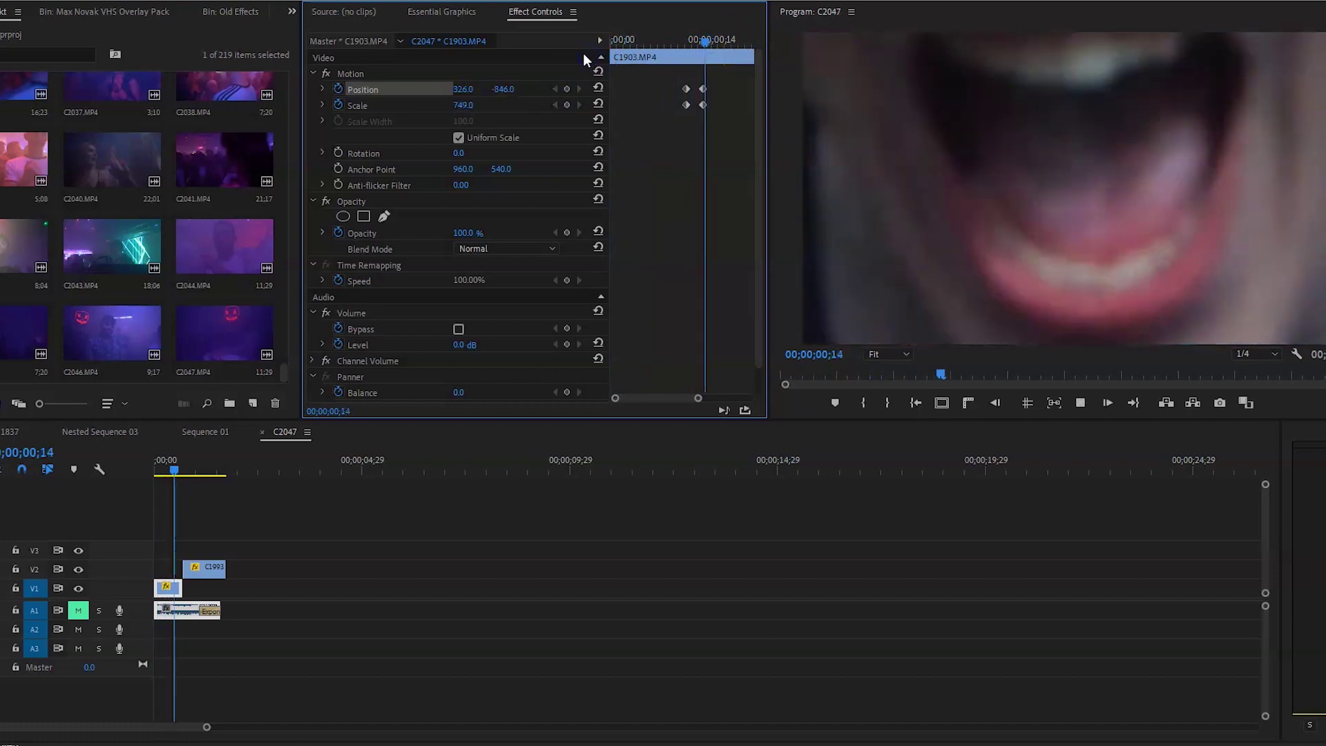
{"action": "left_click_drag", "start_coordinate": [698, 39], "coordinate": [658, 43]}
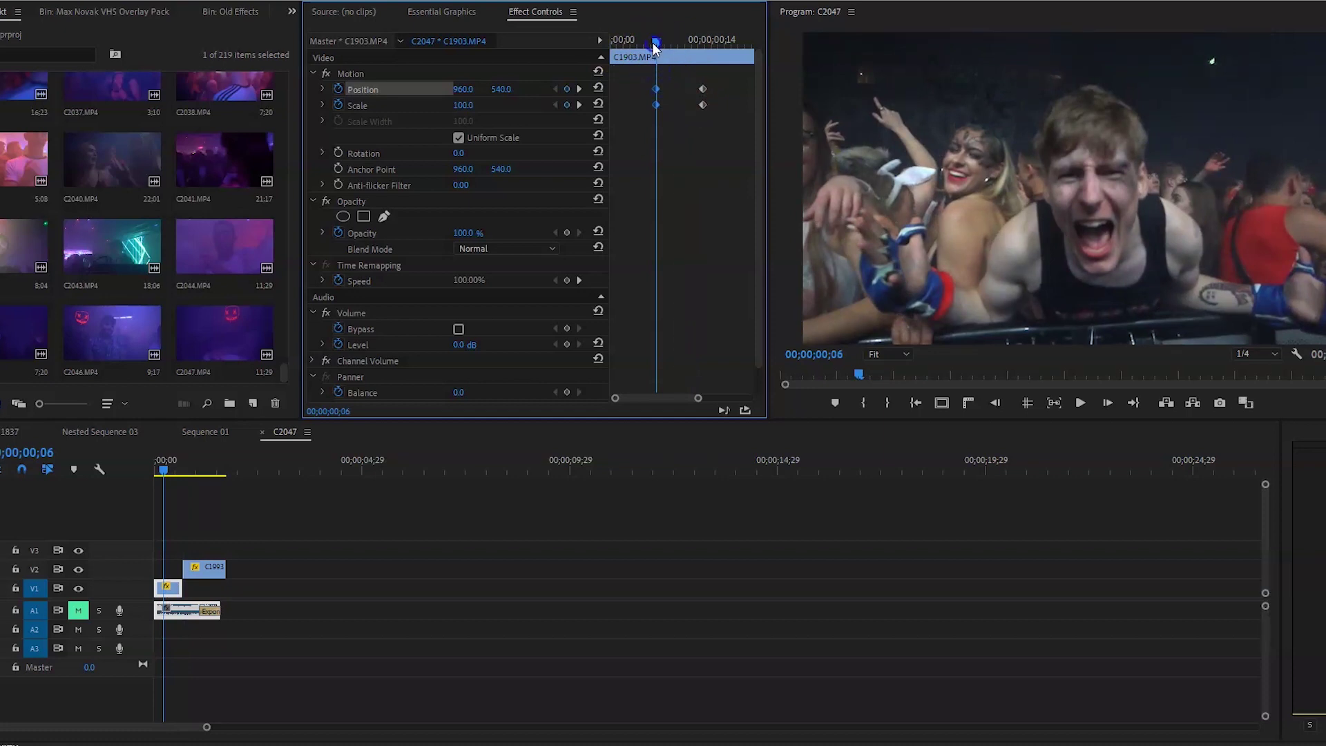
{"action": "left_click_drag", "start_coordinate": [656, 46], "coordinate": [584, 37]}
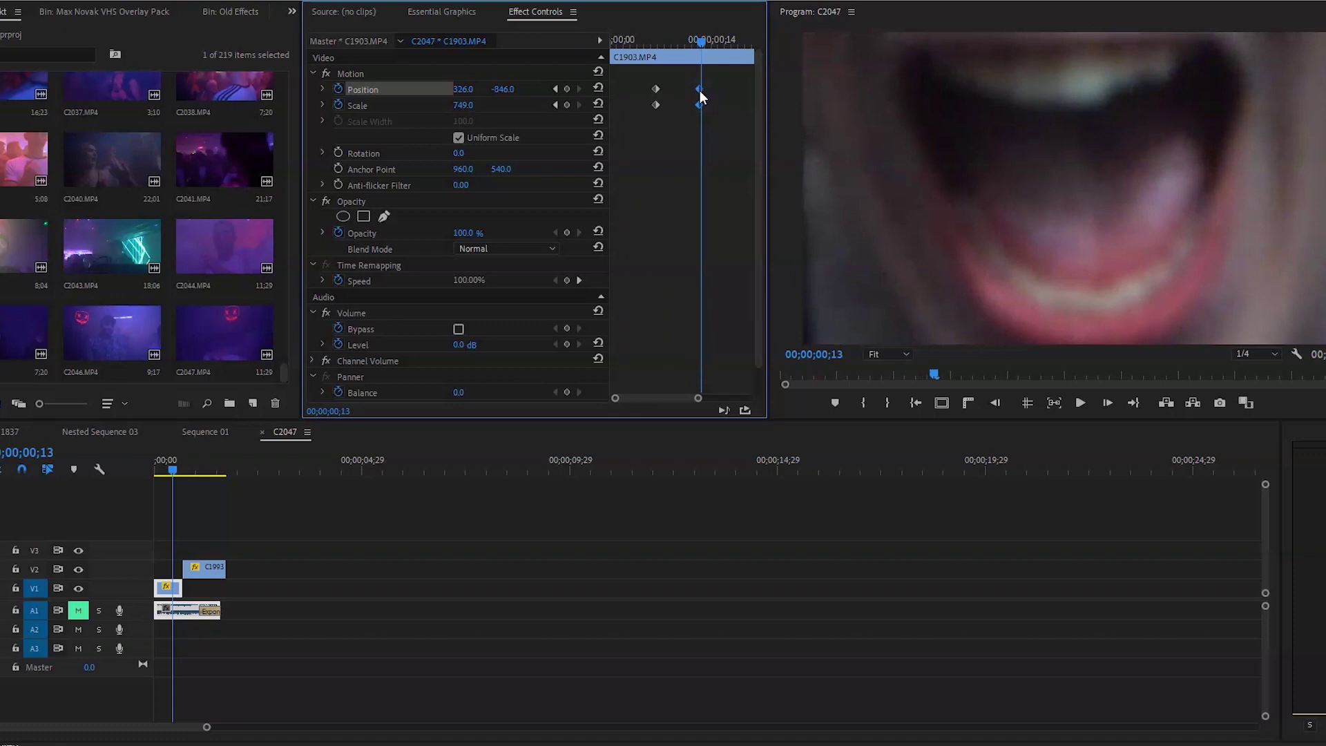
Move the C1993 clip on V2 earlier so it starts at 00;00;00;07, overlapping the zoom on C1903.
{"action": "left_click", "coordinate": [232, 561]}
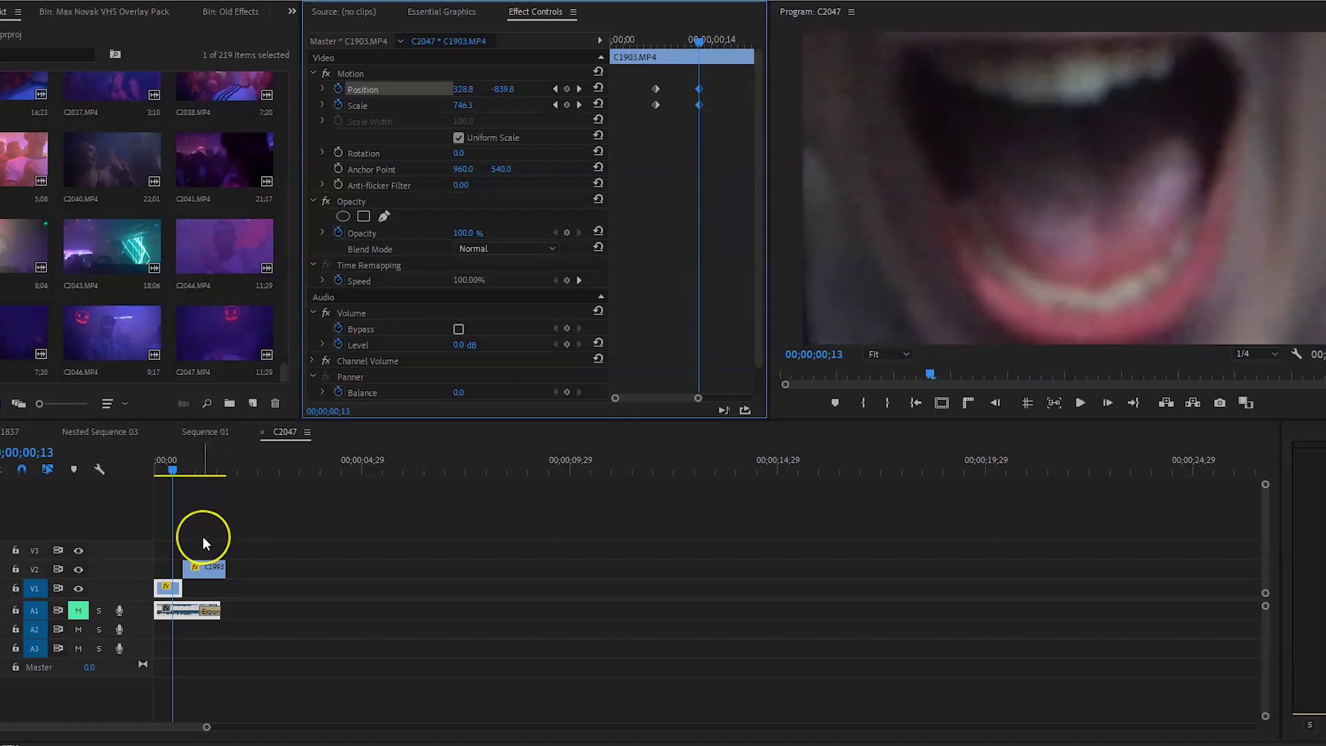
{"action": "left_click", "coordinate": [202, 568]}
{"action": "mouse_move", "coordinate": [176, 484]}
{"action": "left_mouse_down"}
{"action": "mouse_move", "coordinate": [181, 471]}
{"action": "mouse_move", "coordinate": [206, 474]}
{"action": "mouse_move", "coordinate": [168, 477]}
{"action": "left_mouse_up"}
{"action": "left_click", "coordinate": [208, 566]}
{"action": "left_click_drag", "start_coordinate": [208, 566], "coordinate": [194, 568]}
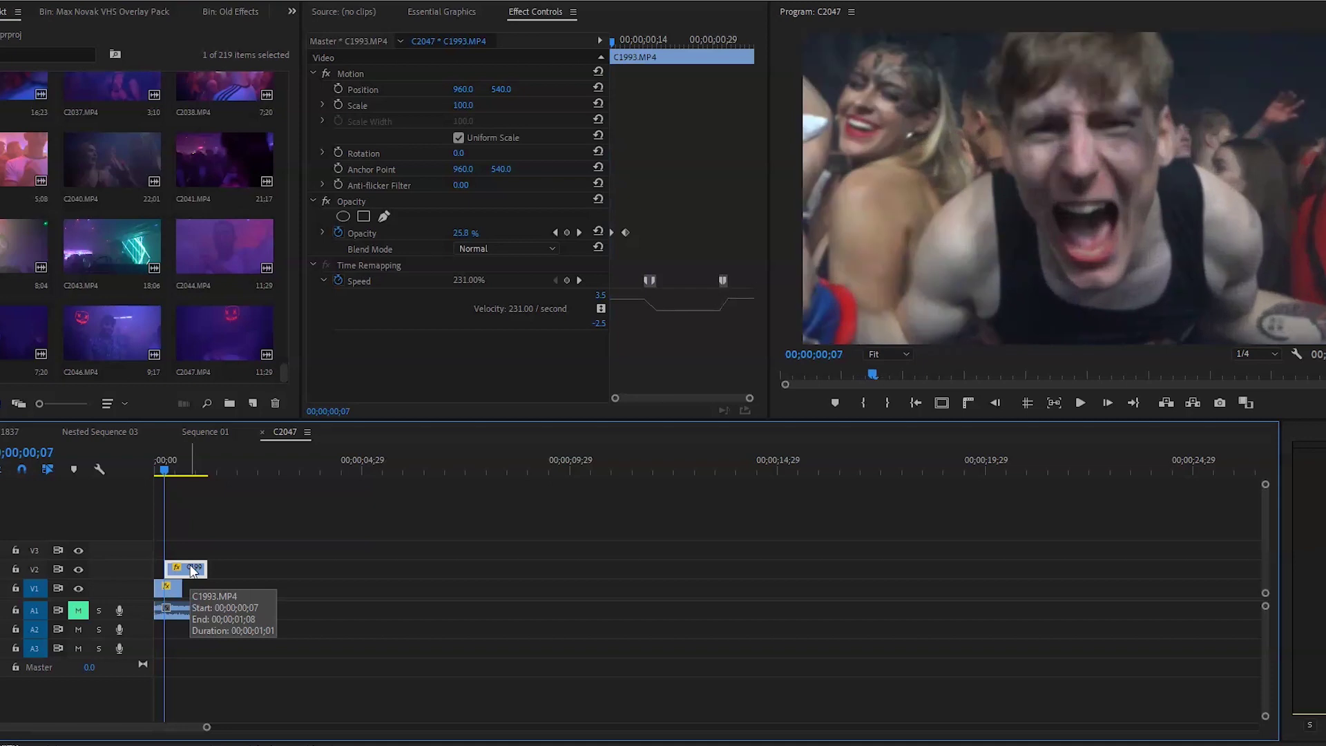
Delete the second Opacity keyframe of C1993 and return the playhead to the clip's start at 00;00;00;07.
{"action": "key", "text": "="}
{"action": "key", "text": "="}
{"action": "key", "text": "="}
{"action": "key", "text": "="}
{"action": "key", "text": "="}
{"action": "key", "text": "="}
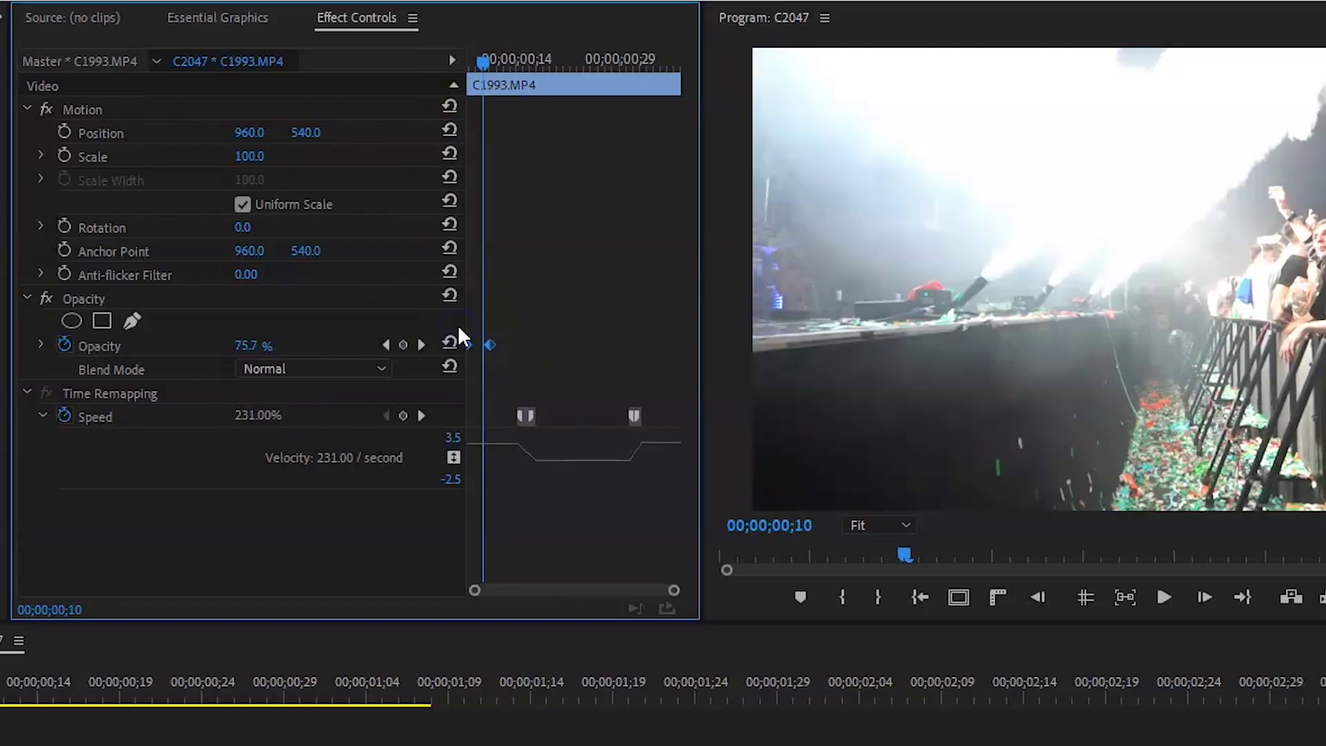
{"action": "key", "text": "Delete"}
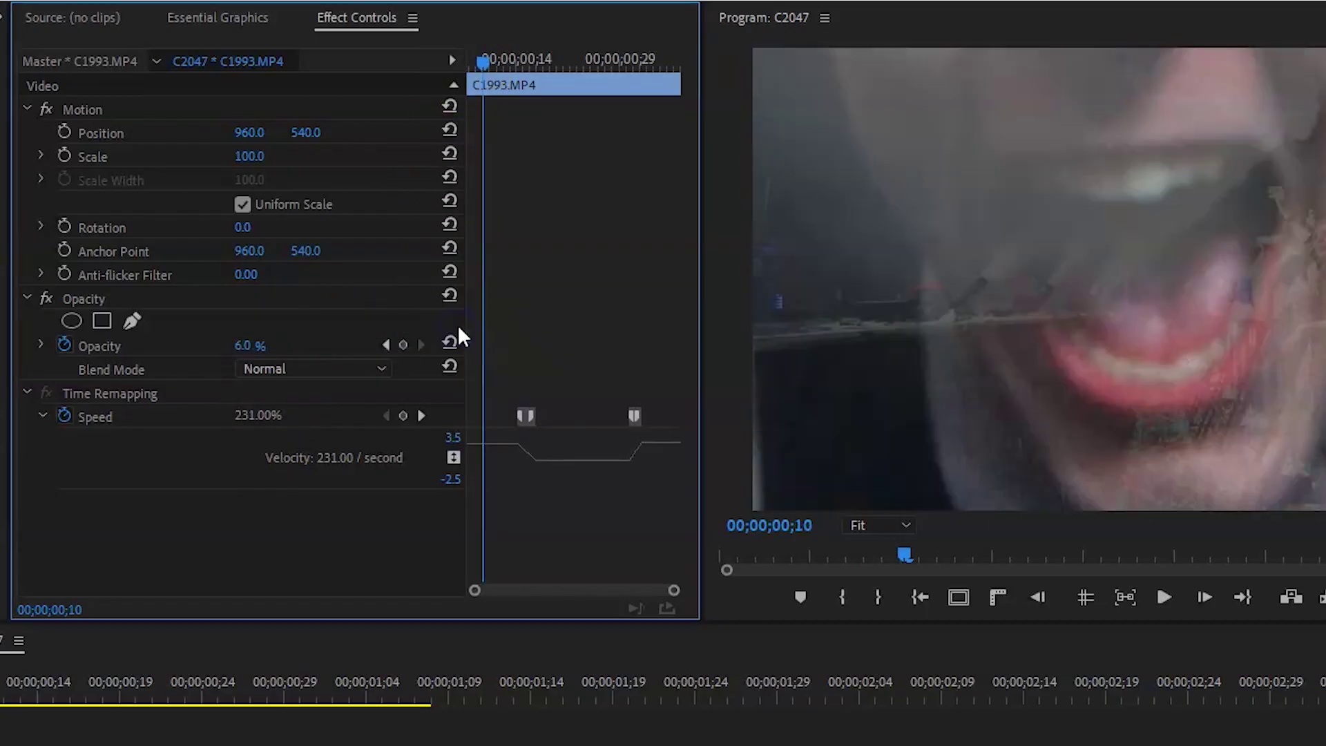
{"action": "left_click", "coordinate": [493, 56]}
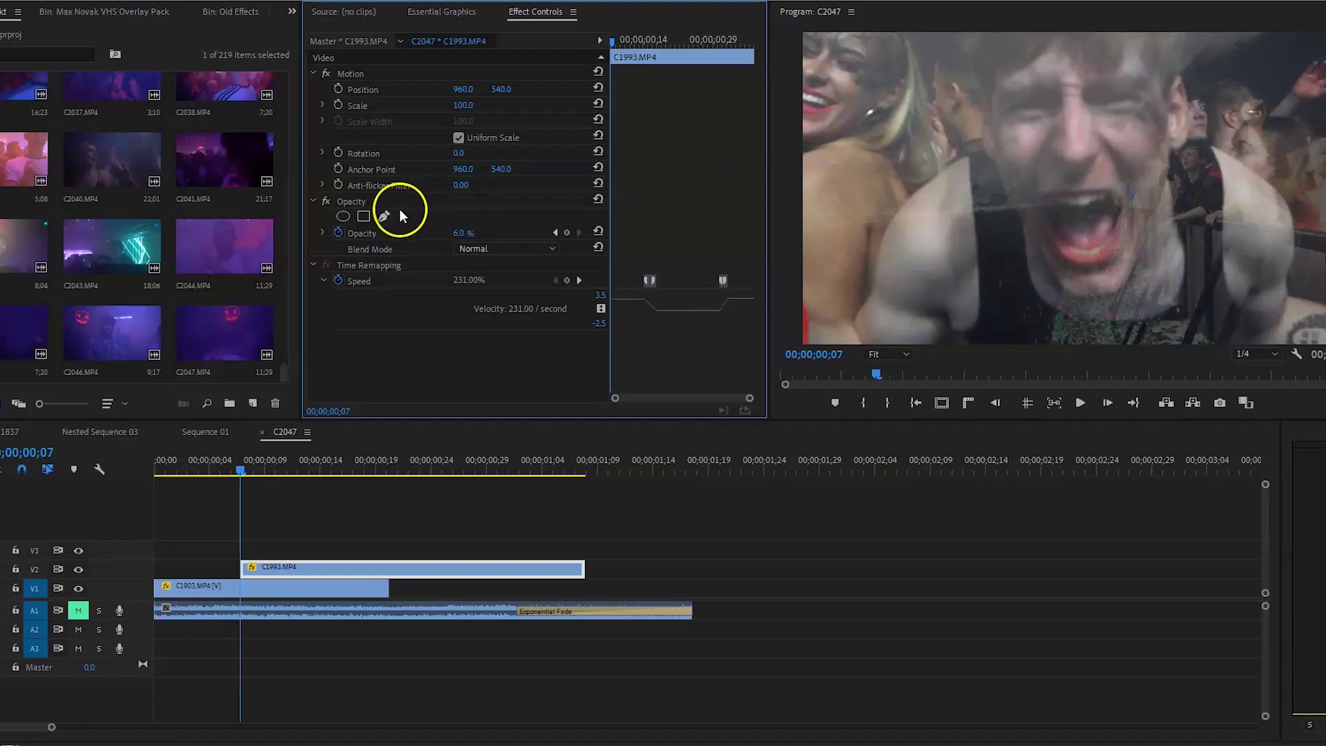
Draw a closed Pen opacity mask on C1993 following the inside of the open mouth at 00;00;00;07.
{"action": "left_click", "coordinate": [884, 353]}
{"action": "left_click", "coordinate": [897, 419]}
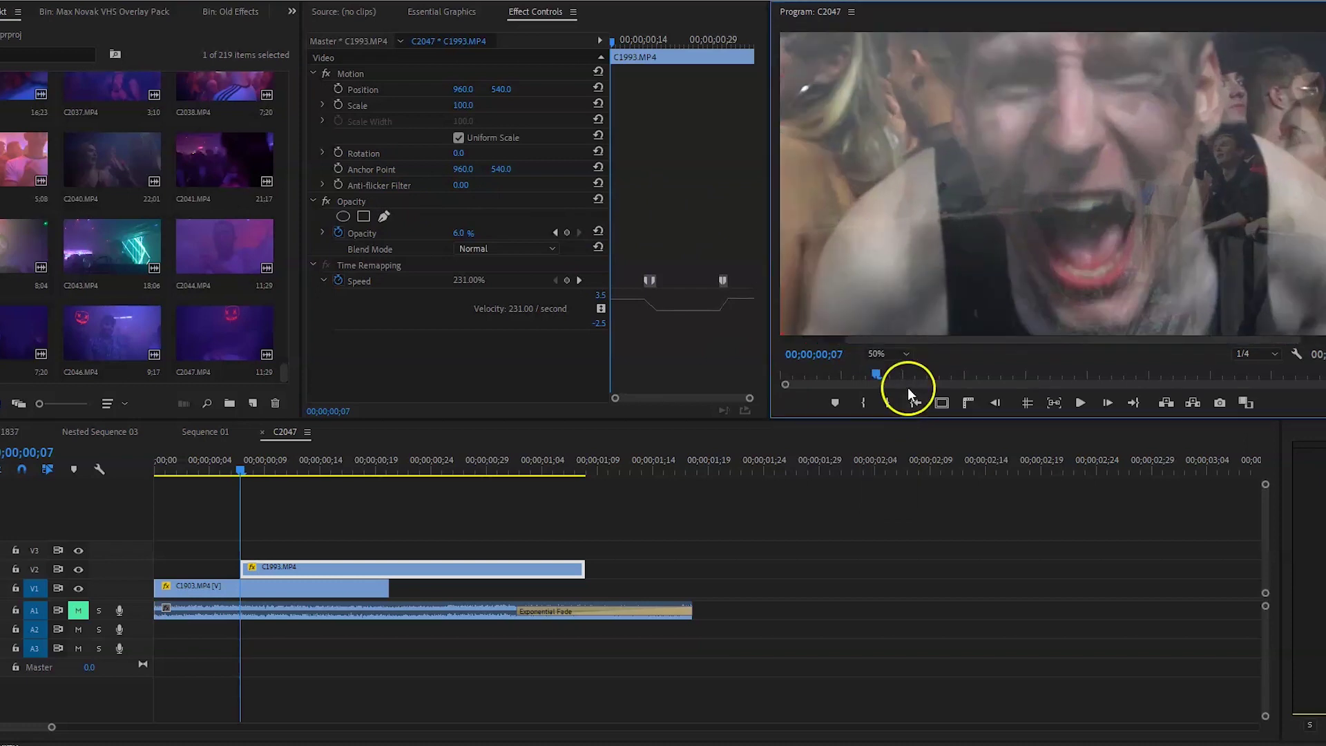
{"action": "left_click", "coordinate": [886, 358]}
{"action": "left_click", "coordinate": [905, 433]}
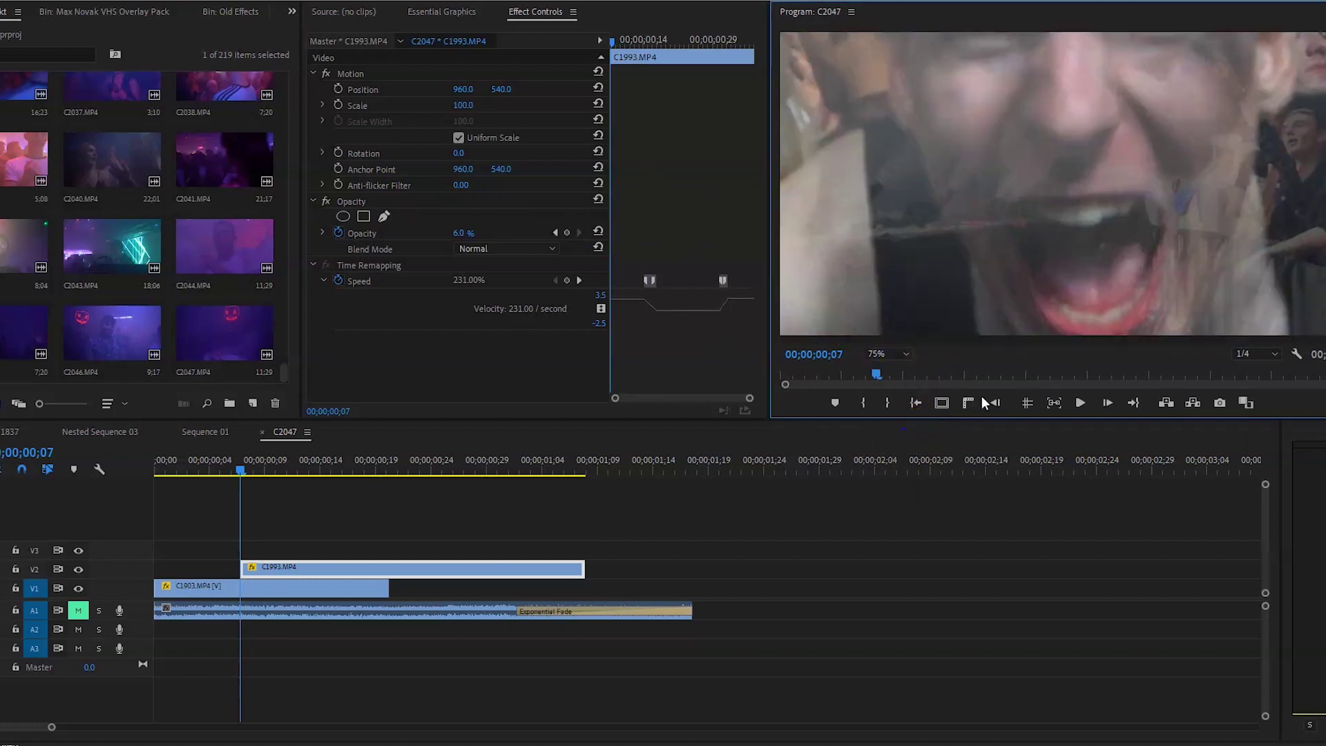
{"action": "scroll", "coordinate": [1052, 183], "scroll_direction": "down", "scroll_amount": 2}
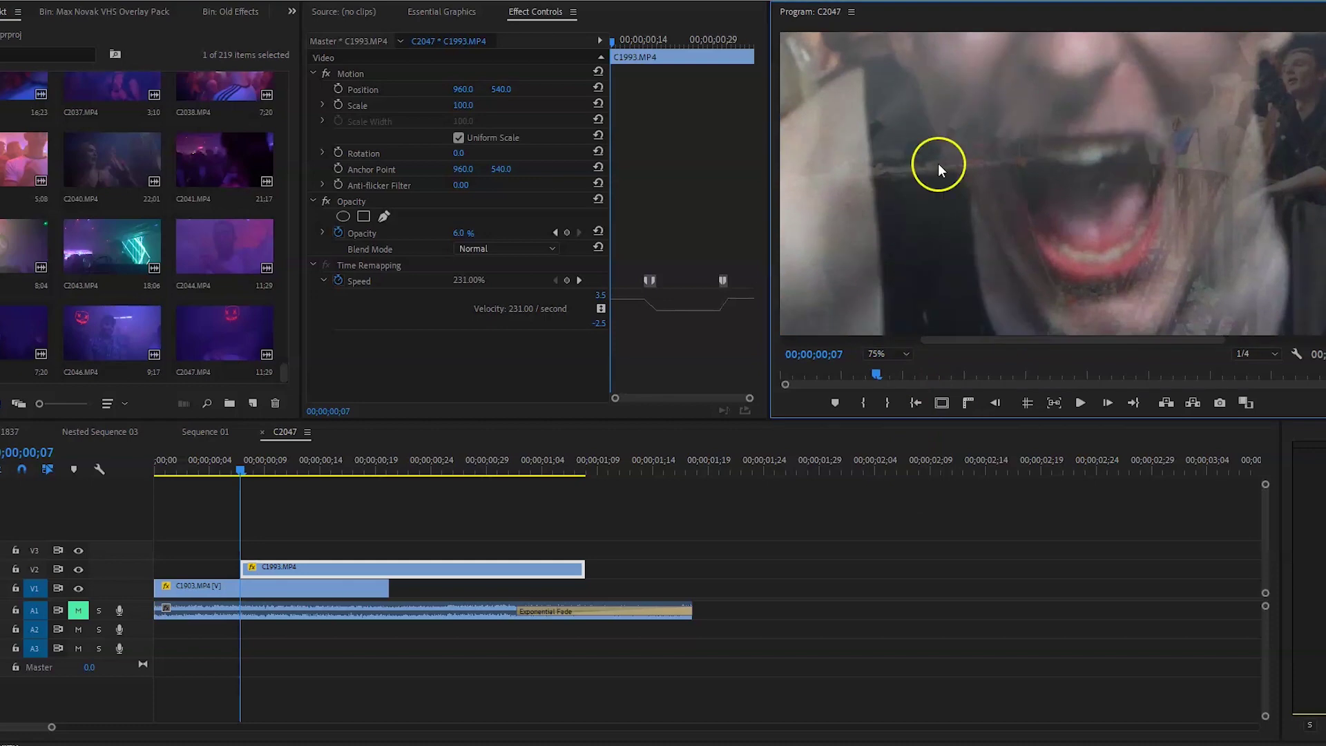
{"action": "left_click", "coordinate": [1019, 153]}
{"action": "left_click", "coordinate": [1051, 160]}
{"action": "left_click", "coordinate": [1086, 163]}
{"action": "left_click", "coordinate": [1113, 156]}
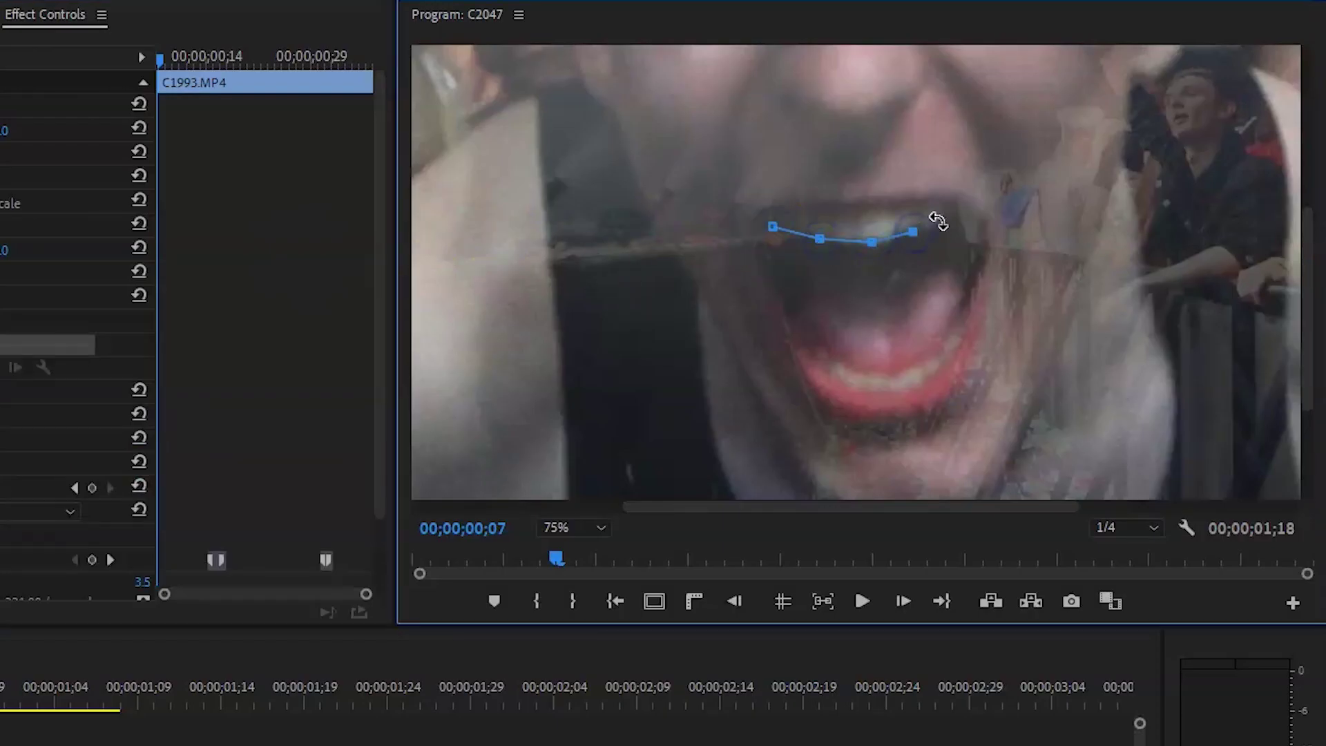
{"action": "left_click", "coordinate": [951, 199]}
{"action": "left_click", "coordinate": [974, 217]}
{"action": "left_click", "coordinate": [983, 247]}
{"action": "left_click", "coordinate": [973, 288]}
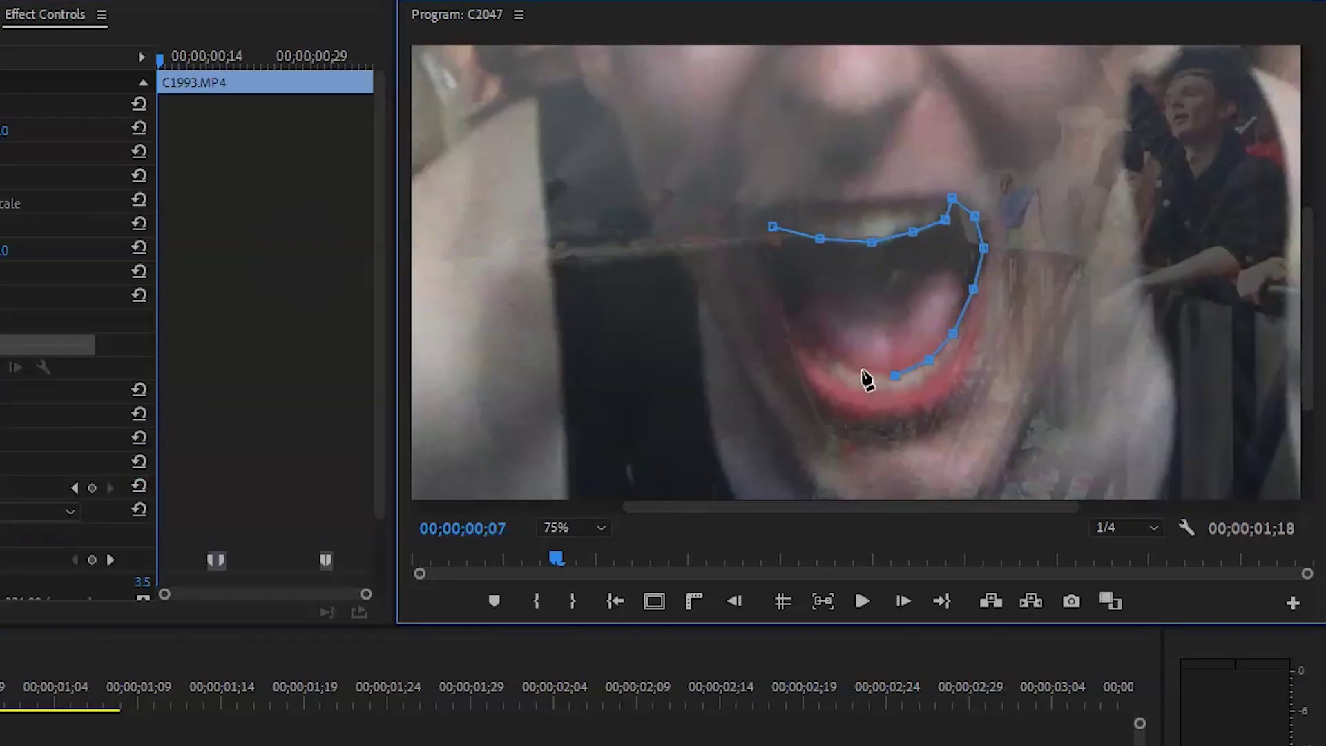
{"action": "left_click", "coordinate": [772, 280]}
{"action": "left_click", "coordinate": [757, 246]}
{"action": "left_click", "coordinate": [773, 227]}
Turn on Mask Path animation and reshape the mask to fit the mouth one frame on, at 00;00;00;08.
{"action": "scroll", "coordinate": [187, 311], "scroll_direction": "down", "scroll_amount": 2}
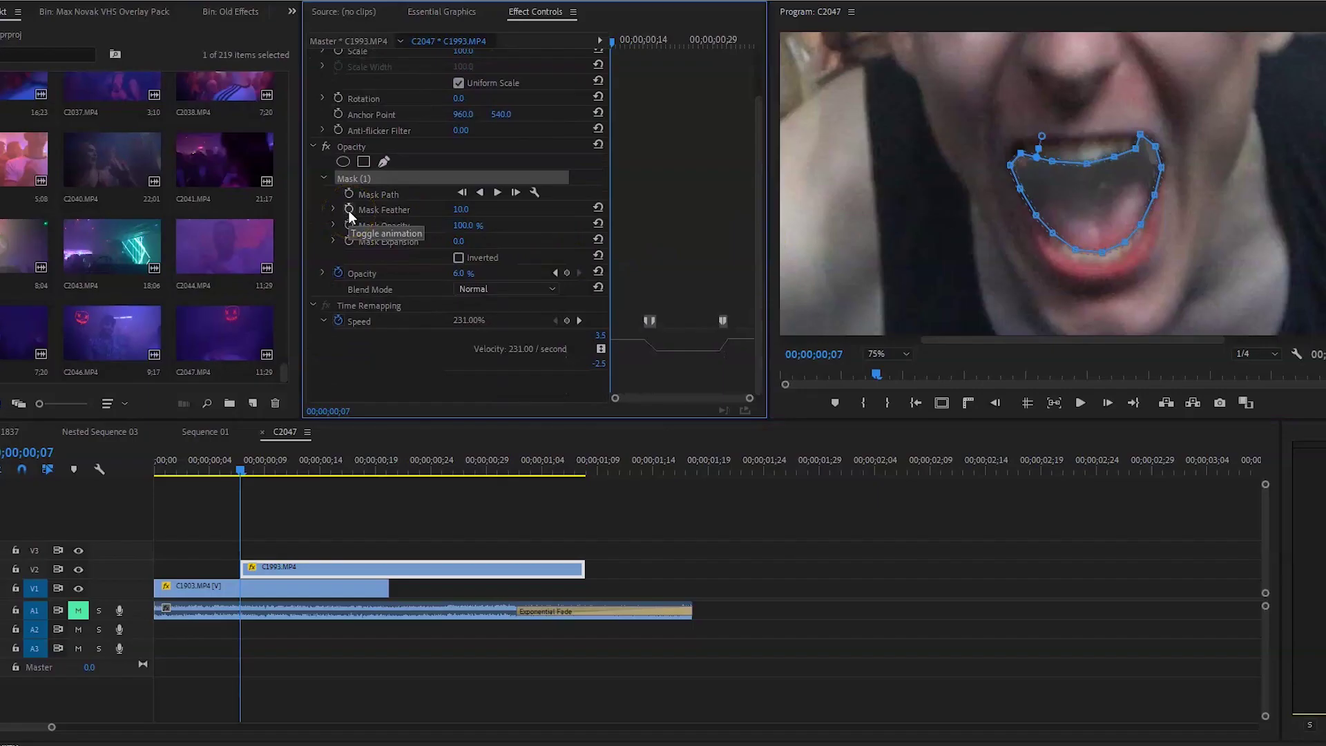
{"action": "left_click", "coordinate": [349, 194]}
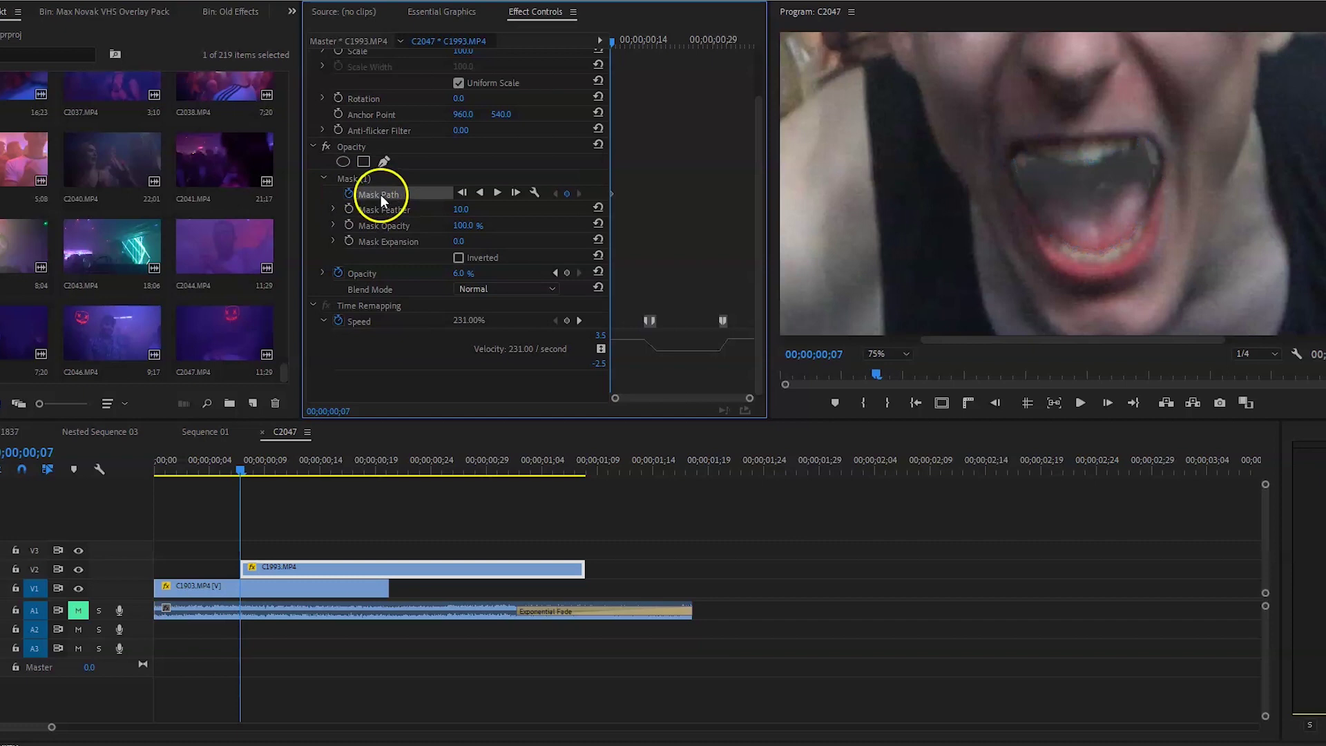
{"action": "left_click", "coordinate": [1104, 403]}
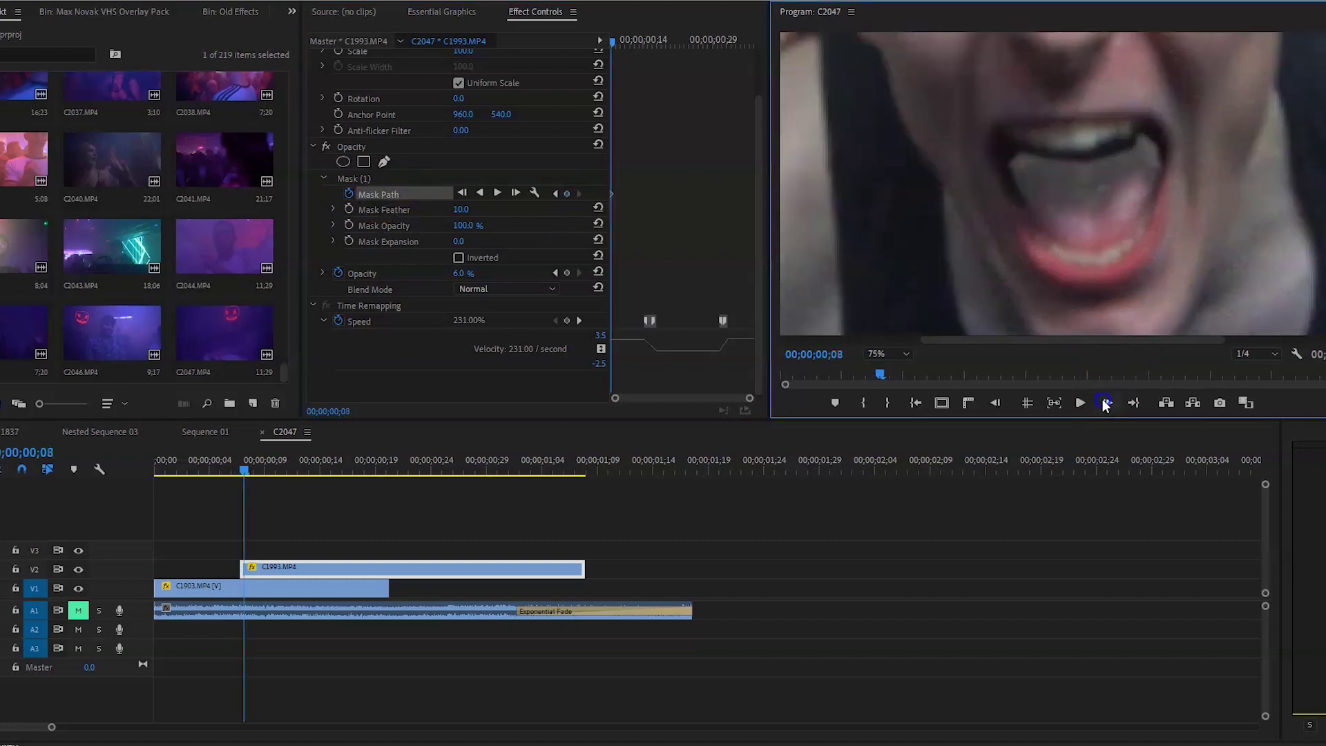
{"action": "left_click", "coordinate": [352, 184]}
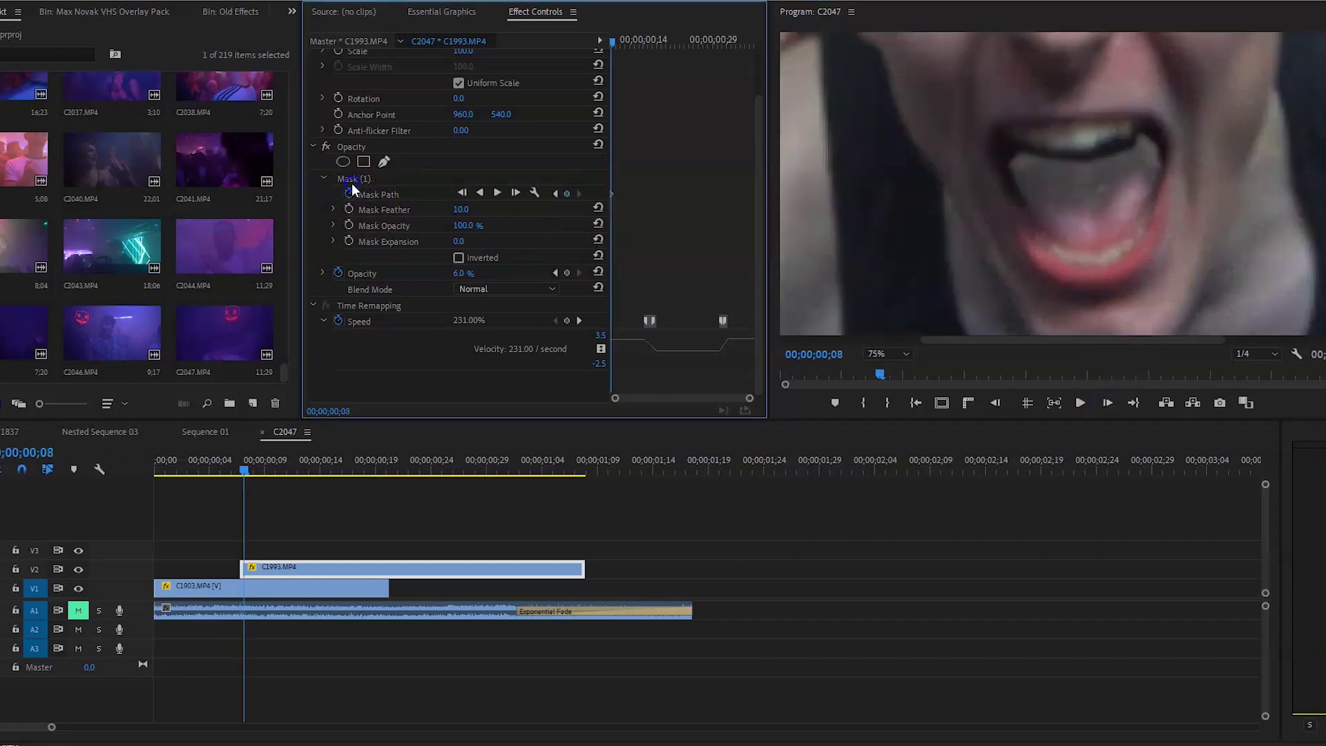
{"action": "left_click", "coordinate": [369, 179]}
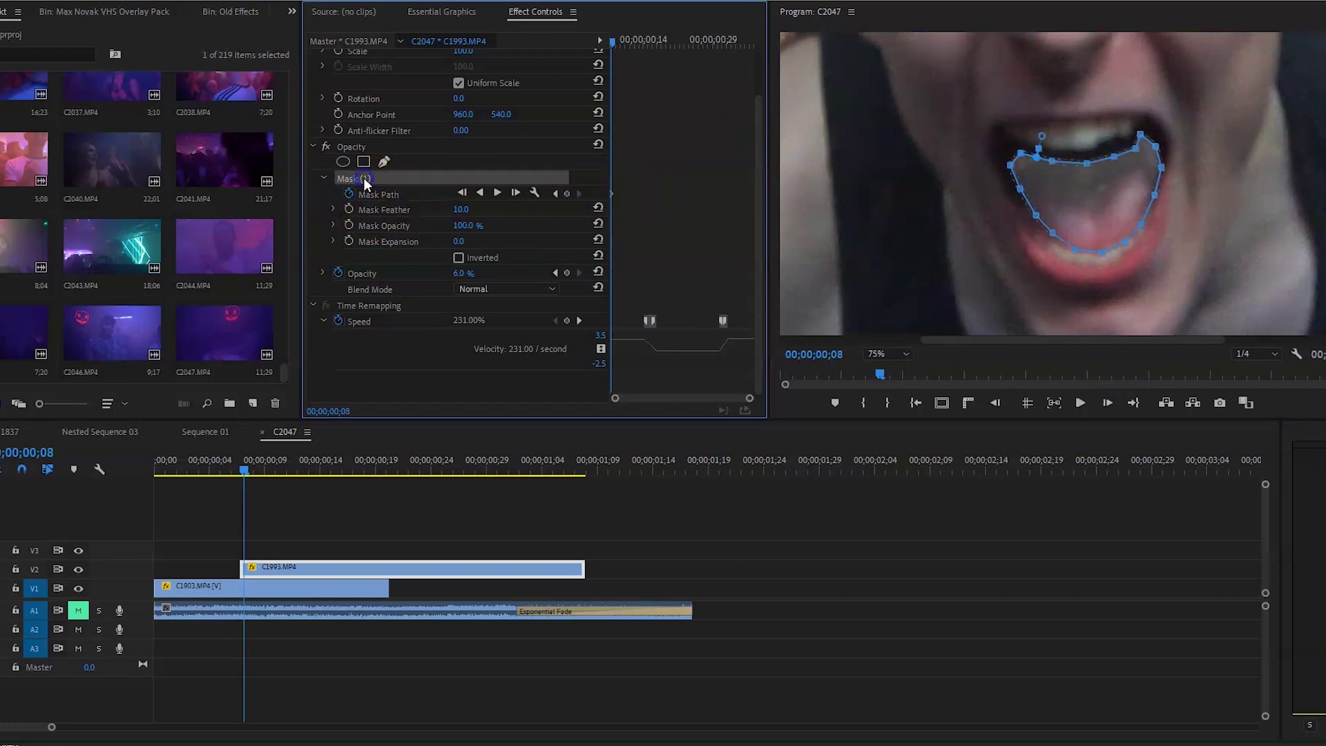
{"action": "left_click", "coordinate": [1021, 154]}
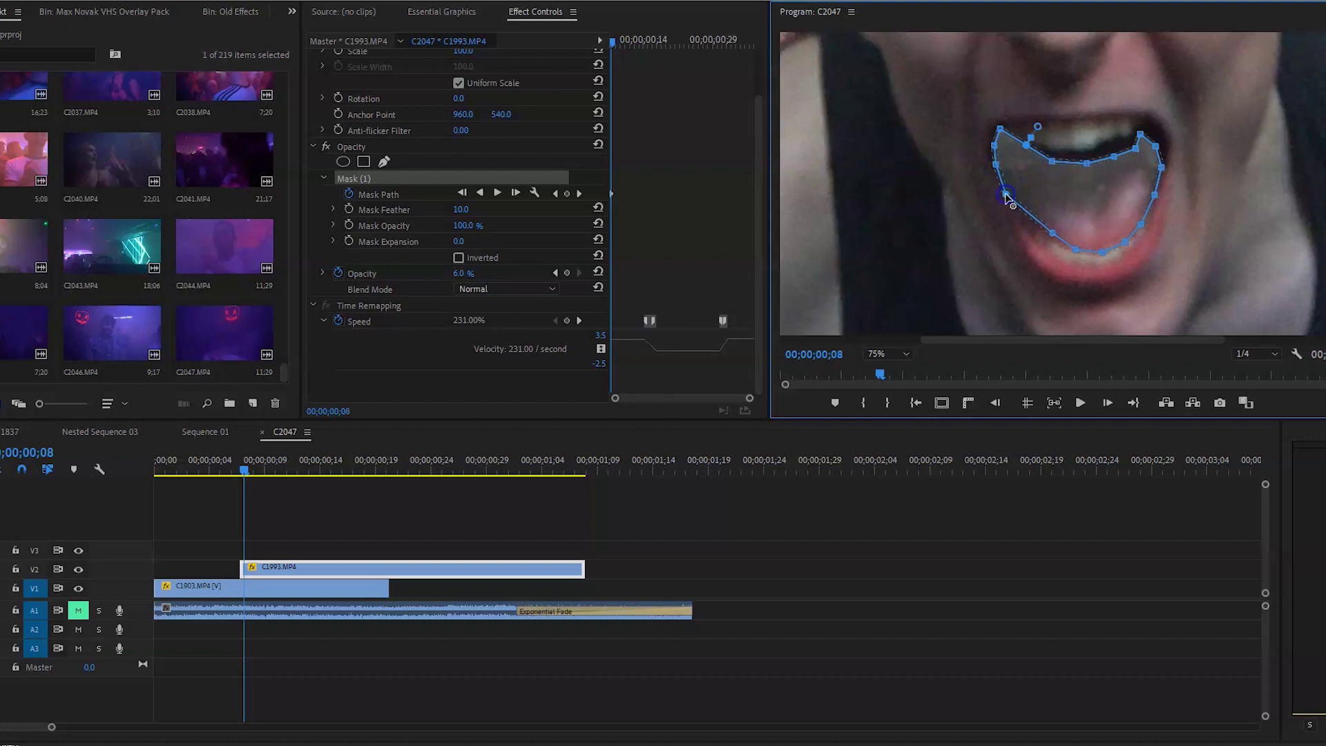
{"action": "left_click", "coordinate": [1053, 233]}
{"action": "left_click_drag", "start_coordinate": [1135, 149], "coordinate": [1141, 129]}
{"action": "left_click_drag", "start_coordinate": [1113, 157], "coordinate": [1114, 140]}
{"action": "left_click_drag", "start_coordinate": [1087, 163], "coordinate": [1085, 151]}
{"action": "left_click_drag", "start_coordinate": [1052, 161], "coordinate": [1051, 148]}
{"action": "left_click_drag", "start_coordinate": [1028, 214], "coordinate": [1029, 225]}
Return to the first Mask Path keyframe at 00;00;00;07 and pull the mask's side points back inside the mouth.
{"action": "left_click", "coordinate": [556, 194]}
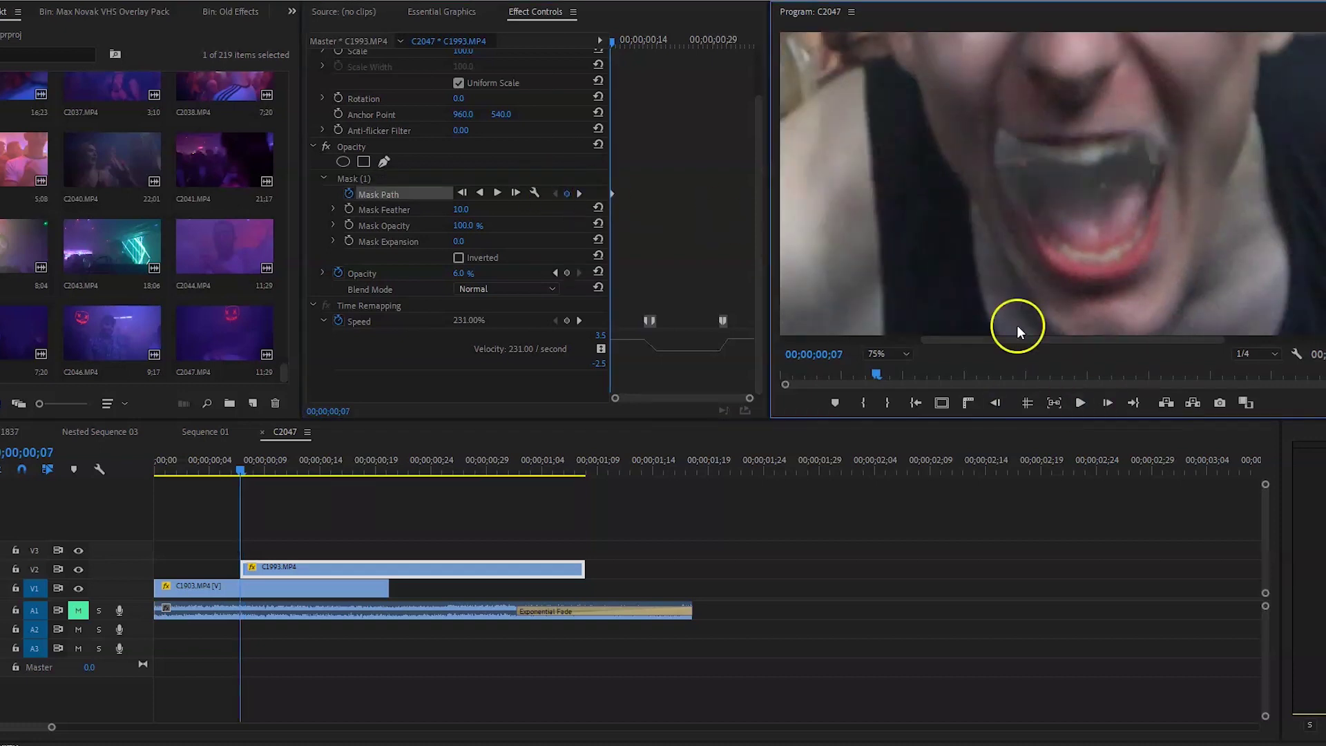
{"action": "left_click", "coordinate": [373, 180]}
{"action": "left_click_drag", "start_coordinate": [995, 165], "coordinate": [1025, 198]}
{"action": "left_click_drag", "start_coordinate": [1030, 225], "coordinate": [1036, 225]}
{"action": "left_click_drag", "start_coordinate": [1161, 164], "coordinate": [1157, 172]}
{"action": "left_click_drag", "start_coordinate": [1166, 140], "coordinate": [1157, 149]}
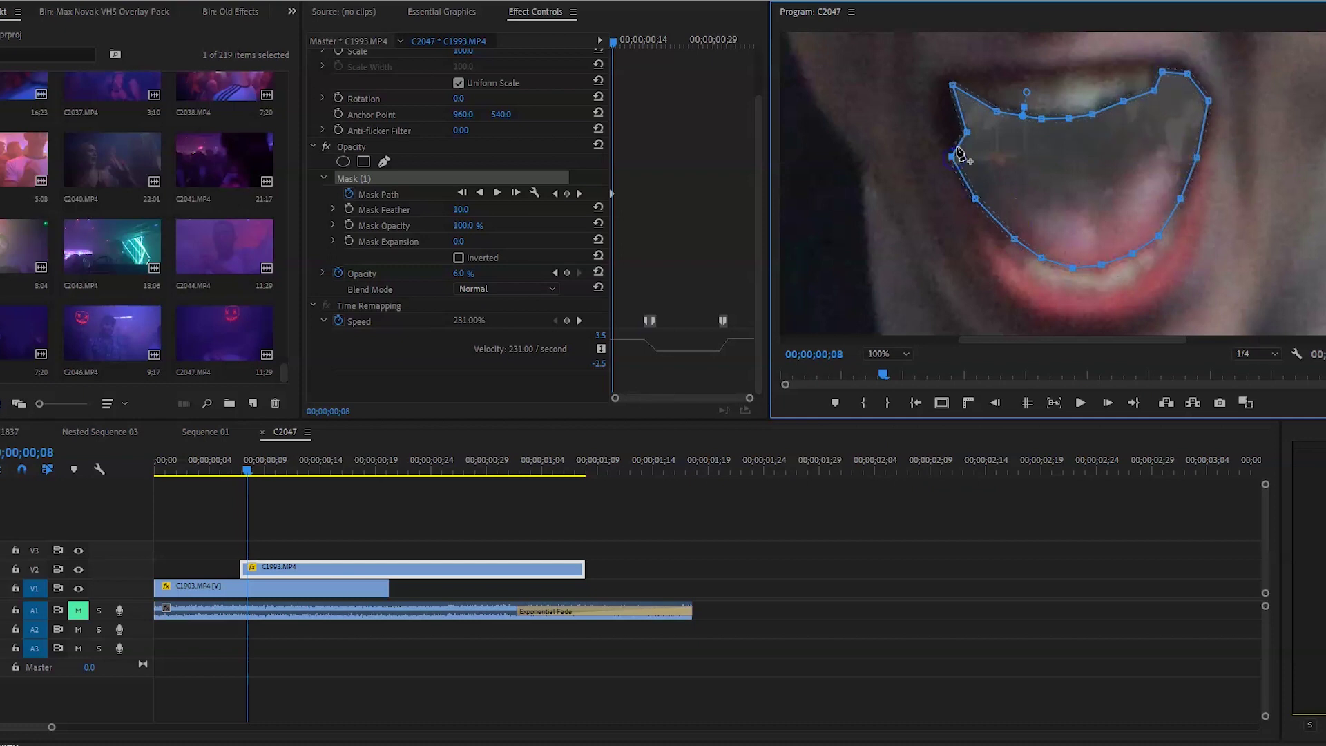
Move on through the frames at 00;00;00;08 and spread the mask's left side and upper edge to match the growing mouth.
{"action": "left_click", "coordinate": [580, 194]}
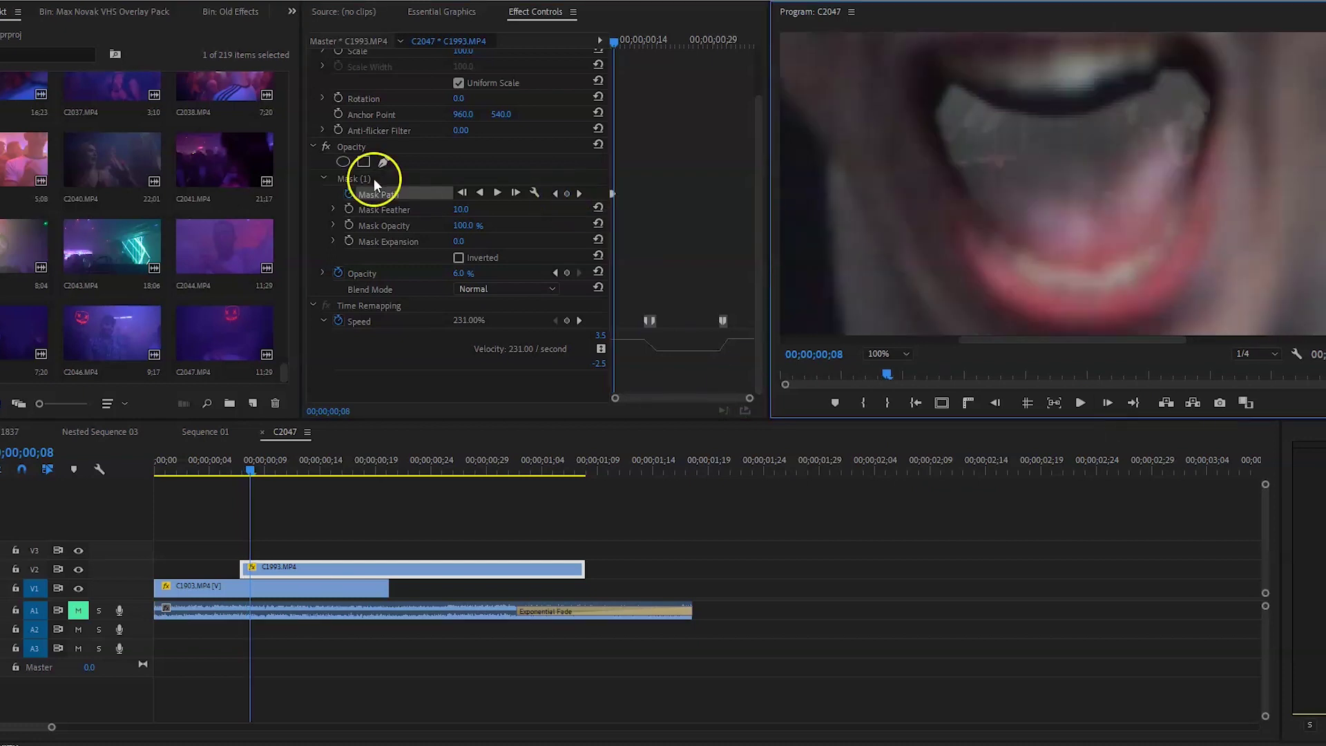
{"action": "left_click_drag", "start_coordinate": [952, 157], "coordinate": [924, 134]}
{"action": "left_click_drag", "start_coordinate": [967, 132], "coordinate": [914, 85]}
{"action": "left_click_drag", "start_coordinate": [952, 85], "coordinate": [928, 60]}
{"action": "left_click_drag", "start_coordinate": [996, 111], "coordinate": [978, 89]}
{"action": "mouse_move", "coordinate": [1023, 116]}
{"action": "left_mouse_down"}
{"action": "mouse_move", "coordinate": [1000, 93]}
{"action": "mouse_move", "coordinate": [1017, 96]}
{"action": "left_mouse_up"}
{"action": "left_click_drag", "start_coordinate": [1068, 118], "coordinate": [1055, 93]}
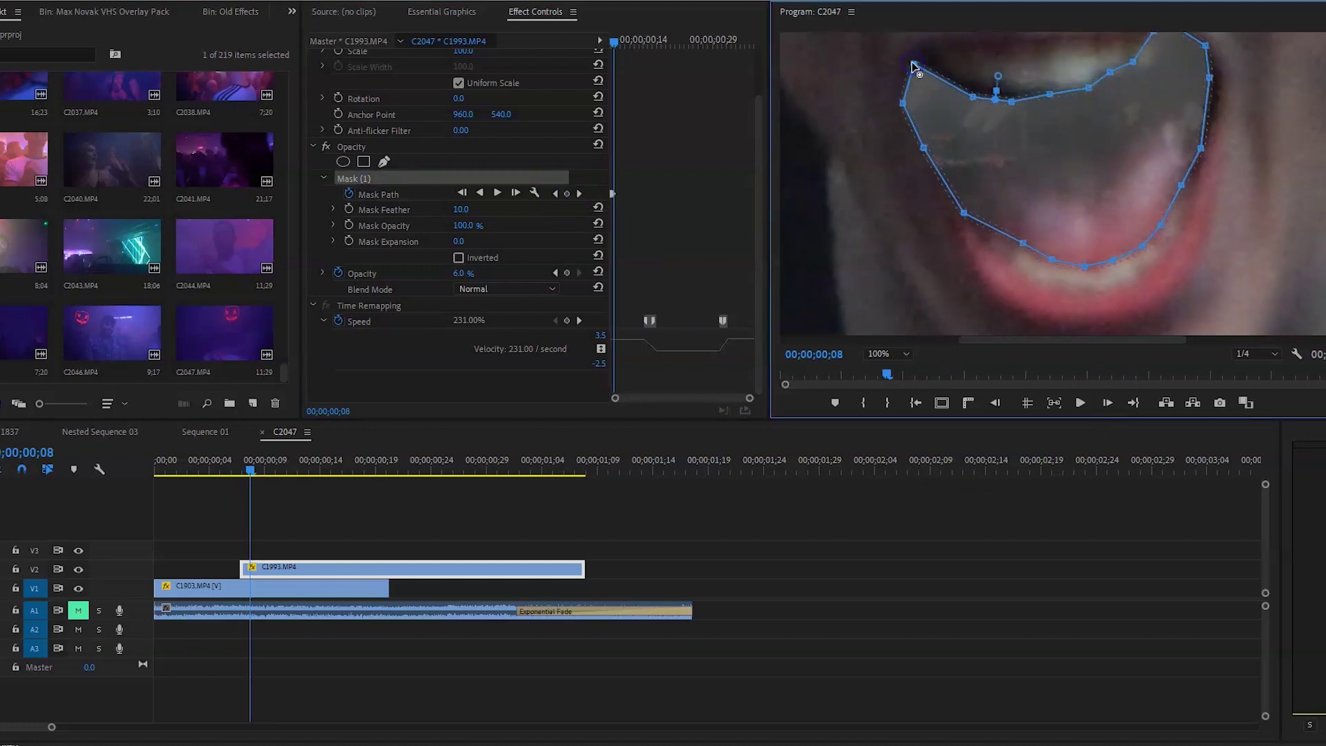
{"action": "left_click", "coordinate": [985, 222]}
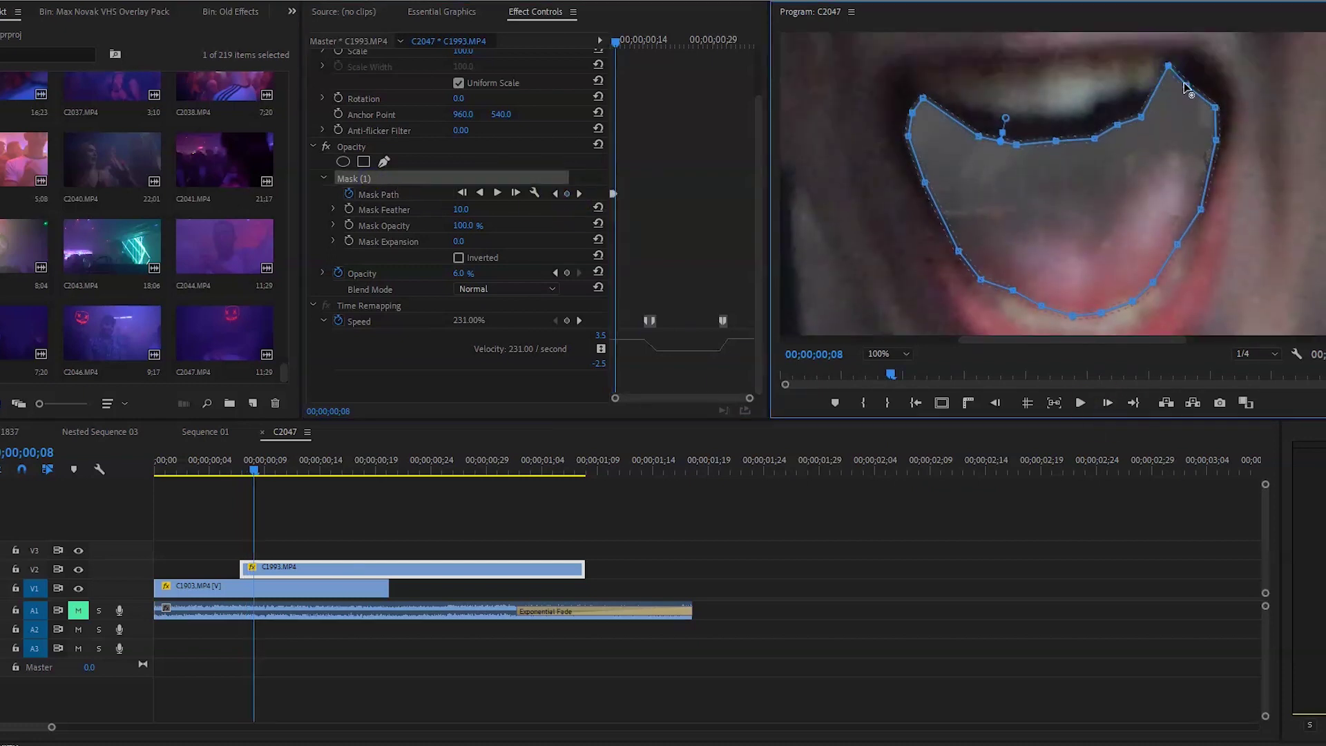
{"action": "left_click", "coordinate": [959, 254]}
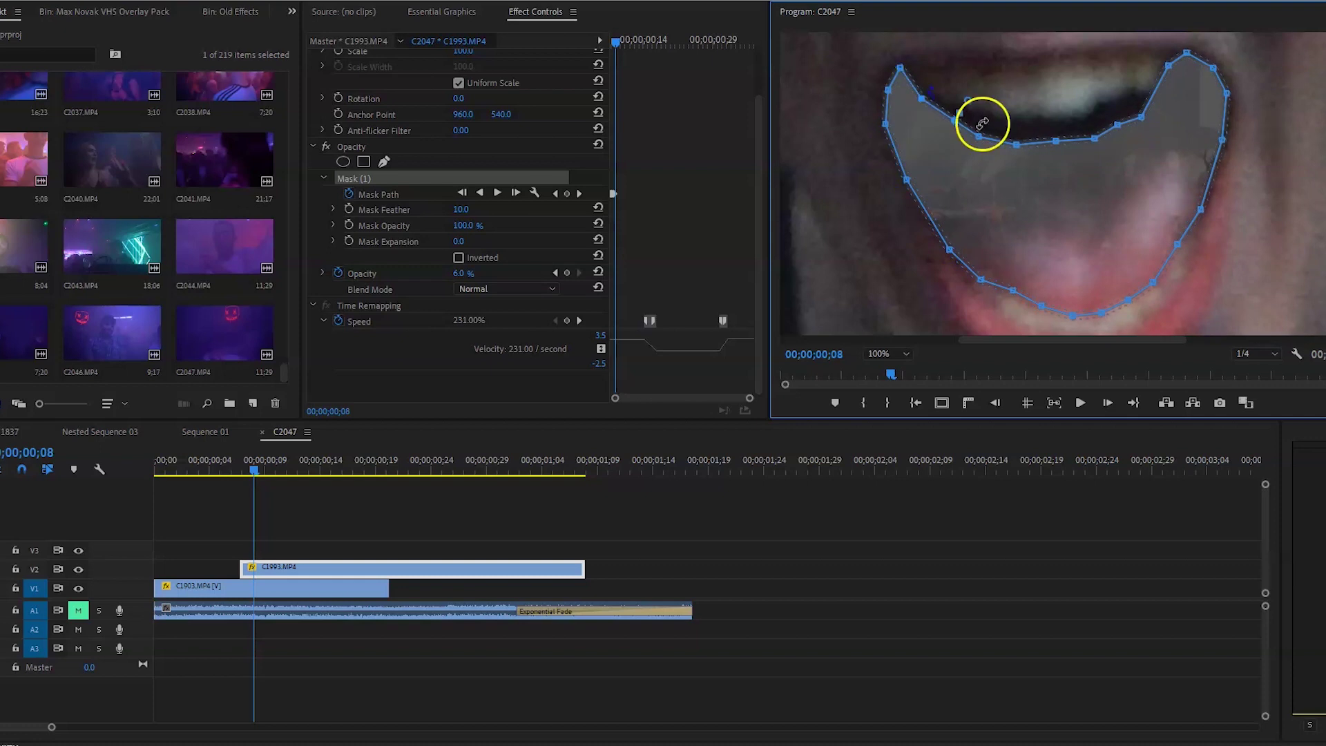
Advance to 00;00;00;09 and pull the mask's right-side points outward to the edge of the mouth.
{"action": "key", "text": "Right"}
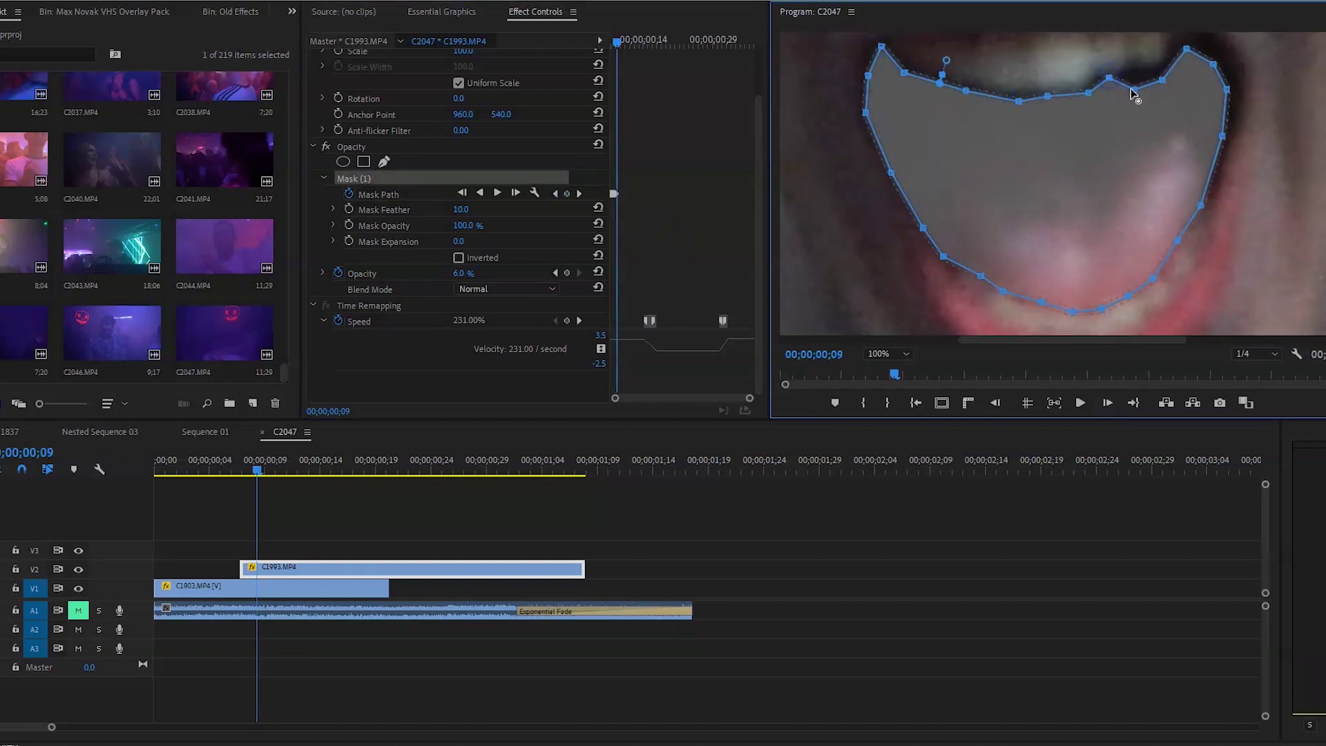
{"action": "left_click_drag", "start_coordinate": [1186, 48], "coordinate": [1189, 29]}
{"action": "left_click_drag", "start_coordinate": [1213, 63], "coordinate": [1222, 40]}
{"action": "left_click_drag", "start_coordinate": [1226, 89], "coordinate": [1259, 69]}
{"action": "left_click_drag", "start_coordinate": [1221, 136], "coordinate": [1239, 140]}
{"action": "left_click_drag", "start_coordinate": [1201, 205], "coordinate": [1221, 203]}
{"action": "left_click_drag", "start_coordinate": [1177, 241], "coordinate": [1186, 248]}
Advance one frame and raise the mask's upper-edge points to follow the upper teeth.
{"action": "key", "text": "Right"}
{"action": "scroll", "coordinate": [811, 134], "scroll_direction": "down", "scroll_amount": 1}
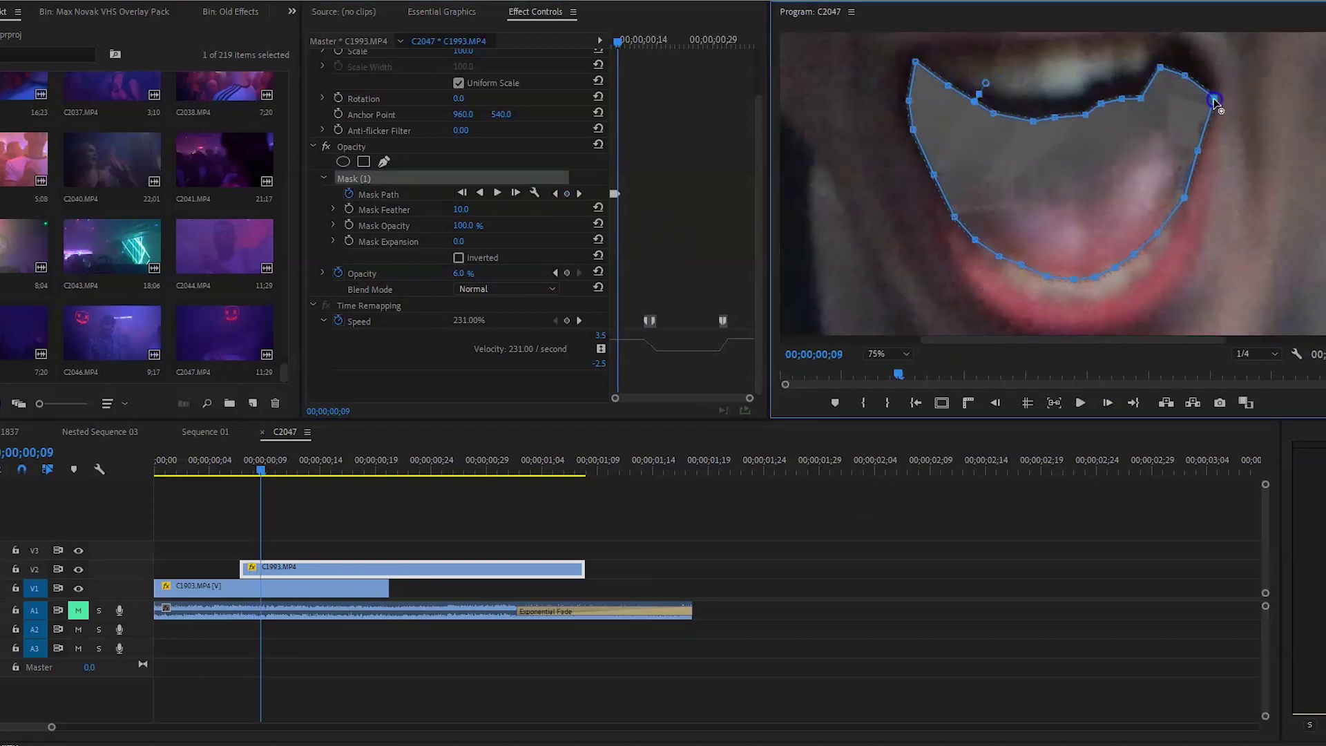
{"action": "left_click_drag", "start_coordinate": [1184, 75], "coordinate": [1189, 47]}
{"action": "left_click_drag", "start_coordinate": [1160, 66], "coordinate": [1168, 42]}
{"action": "left_click_drag", "start_coordinate": [1141, 98], "coordinate": [1153, 63]}
{"action": "left_click_drag", "start_coordinate": [1086, 115], "coordinate": [1092, 87]}
{"action": "left_click_drag", "start_coordinate": [994, 114], "coordinate": [990, 99]}
Advance another frame and refit the mask's upper-left corner and top edge to the mouth, then step forward.
{"action": "key", "text": "Right"}
{"action": "left_click", "coordinate": [372, 179]}
{"action": "left_click_drag", "start_coordinate": [915, 61], "coordinate": [892, 32]}
{"action": "left_click_drag", "start_coordinate": [1044, 100], "coordinate": [1057, 82]}
{"action": "left_click_drag", "start_coordinate": [1116, 77], "coordinate": [1132, 67]}
{"action": "scroll", "coordinate": [1148, 65], "scroll_direction": "up", "scroll_amount": 1}
{"action": "left_click", "coordinate": [1108, 405]}
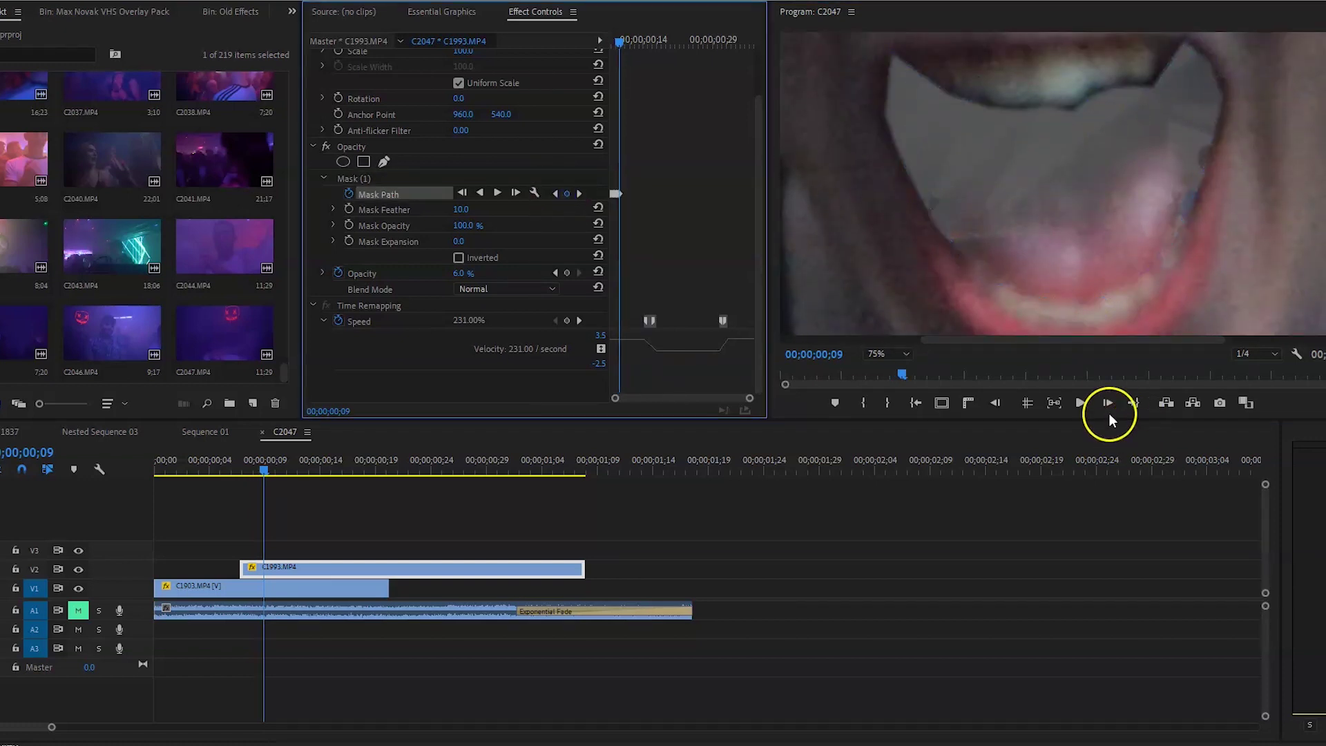
At 00;00;00;10, pull the mask's right-side and upper-right points outward to the edge of the mouth.
{"action": "left_click", "coordinate": [357, 179]}
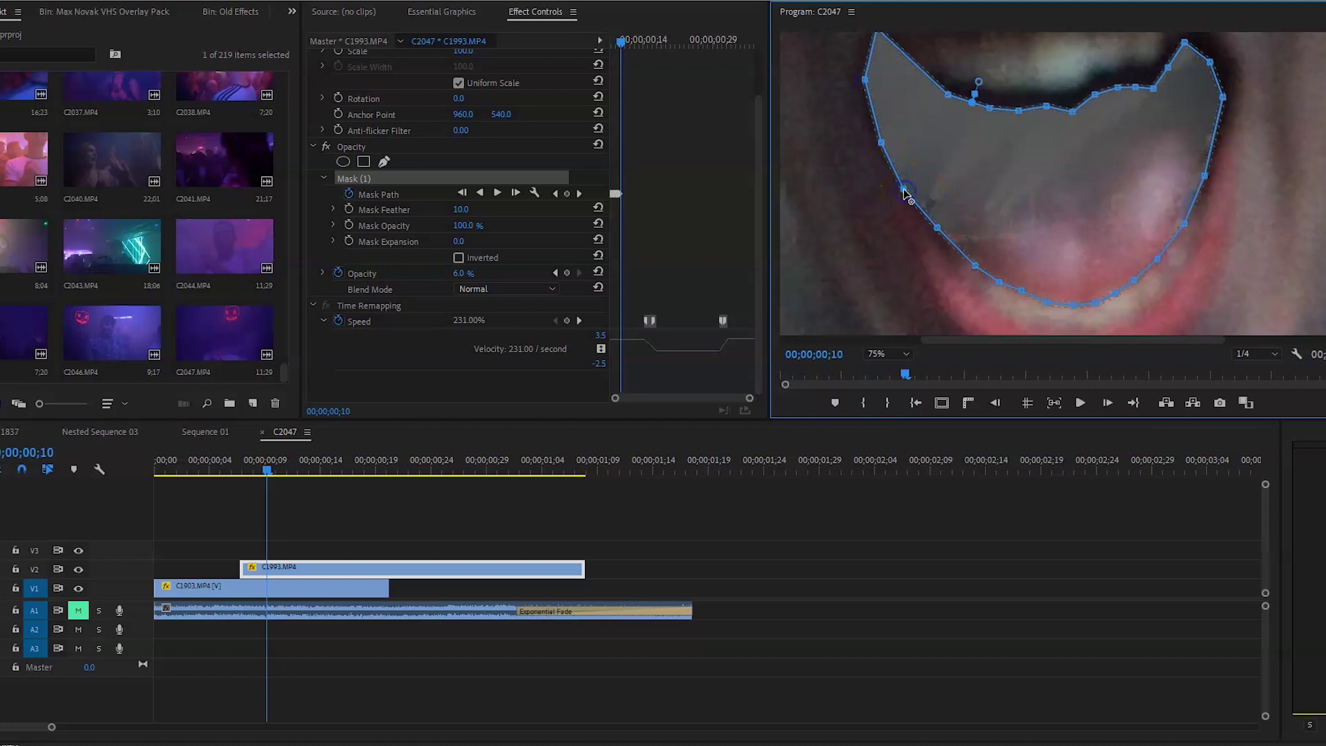
{"action": "left_click_drag", "start_coordinate": [1205, 175], "coordinate": [1210, 181]}
{"action": "left_click_drag", "start_coordinate": [1222, 98], "coordinate": [1234, 106]}
{"action": "left_click_drag", "start_coordinate": [1212, 175], "coordinate": [1211, 183]}
{"action": "left_click_drag", "start_coordinate": [1210, 63], "coordinate": [1236, 54]}
{"action": "scroll", "coordinate": [1197, 101], "scroll_direction": "up", "scroll_amount": 3}
{"action": "left_click_drag", "start_coordinate": [1184, 125], "coordinate": [1200, 102]}
Refit the mask's upper edge along the upper teeth, key the mask path, and fit the whole frame in the preview.
{"action": "left_click_drag", "start_coordinate": [1167, 150], "coordinate": [1132, 146]}
{"action": "left_click_drag", "start_coordinate": [1118, 170], "coordinate": [1069, 173]}
{"action": "left_click_drag", "start_coordinate": [1046, 189], "coordinate": [1012, 176]}
{"action": "left_click_drag", "start_coordinate": [989, 191], "coordinate": [965, 168]}
{"action": "left_click_drag", "start_coordinate": [948, 178], "coordinate": [940, 160]}
{"action": "left_click", "coordinate": [566, 194]}
{"action": "left_click", "coordinate": [901, 357]}
{"action": "left_click", "coordinate": [883, 370]}
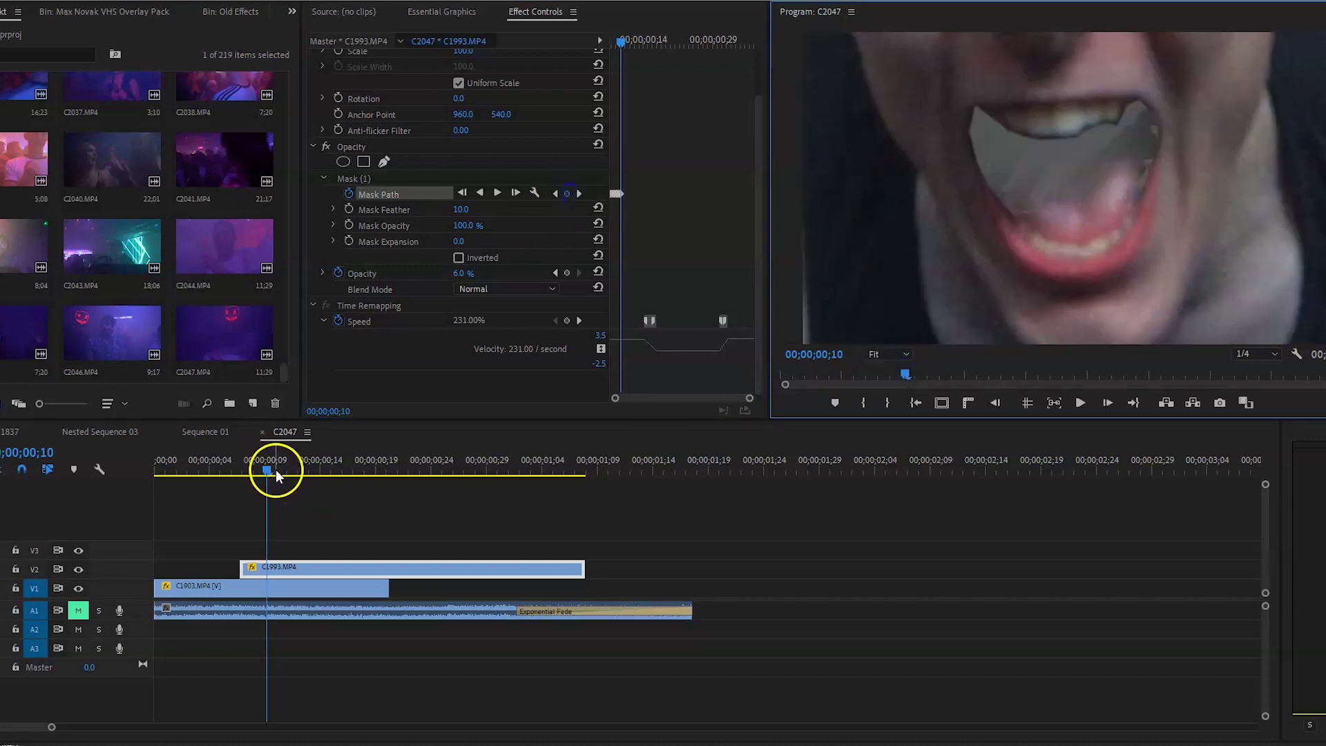
Go back to 00;00;00;09 and set the mask feather to 90.
{"action": "mouse_move", "coordinate": [276, 470]}
{"action": "left_mouse_down"}
{"action": "mouse_move", "coordinate": [244, 470]}
{"action": "mouse_move", "coordinate": [265, 469]}
{"action": "left_mouse_up"}
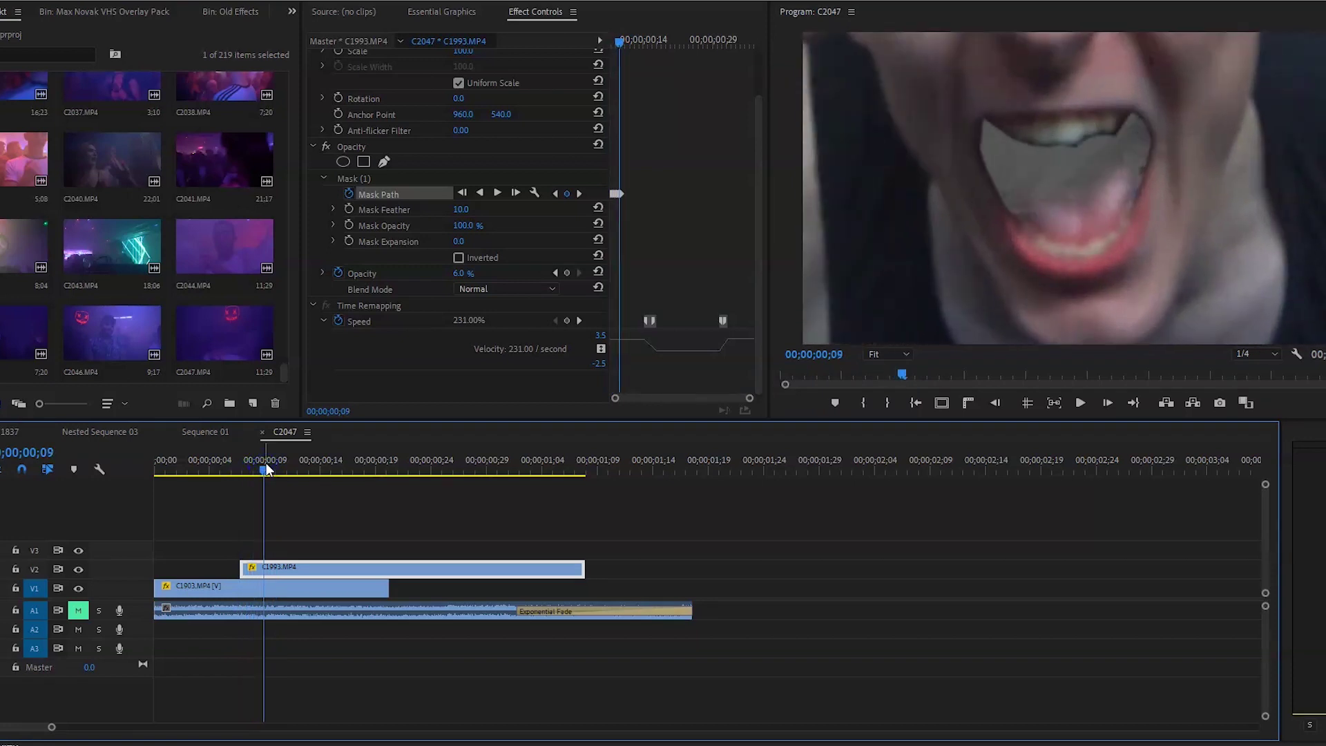
{"action": "left_click", "coordinate": [266, 473]}
{"action": "mouse_move", "coordinate": [459, 213]}
{"action": "left_mouse_down"}
{"action": "mouse_move", "coordinate": [505, 209]}
{"action": "mouse_move", "coordinate": [438, 220]}
{"action": "mouse_move", "coordinate": [483, 216]}
{"action": "left_mouse_up"}
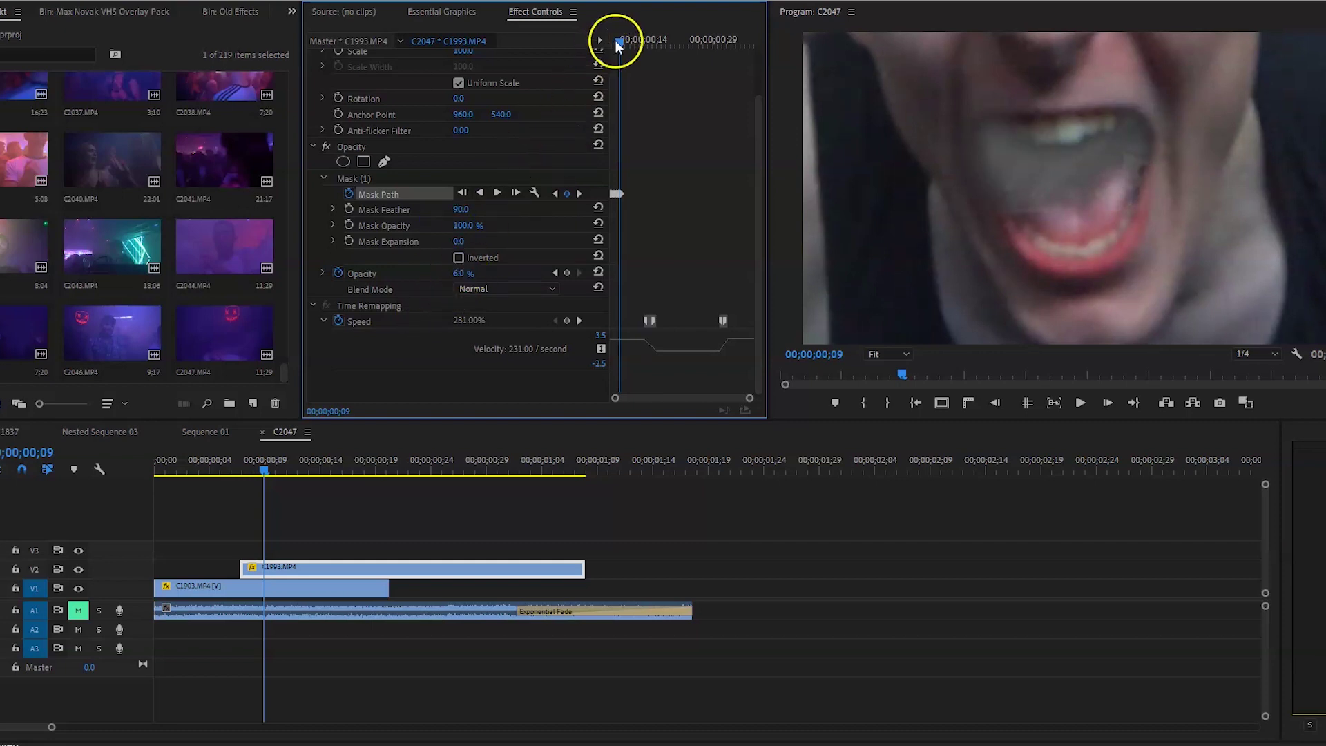
Add an opacity keyframe at C1993's first frame and set its opacity to 15% at 00;00;00;10.
{"action": "left_click_drag", "start_coordinate": [616, 43], "coordinate": [611, 43]}
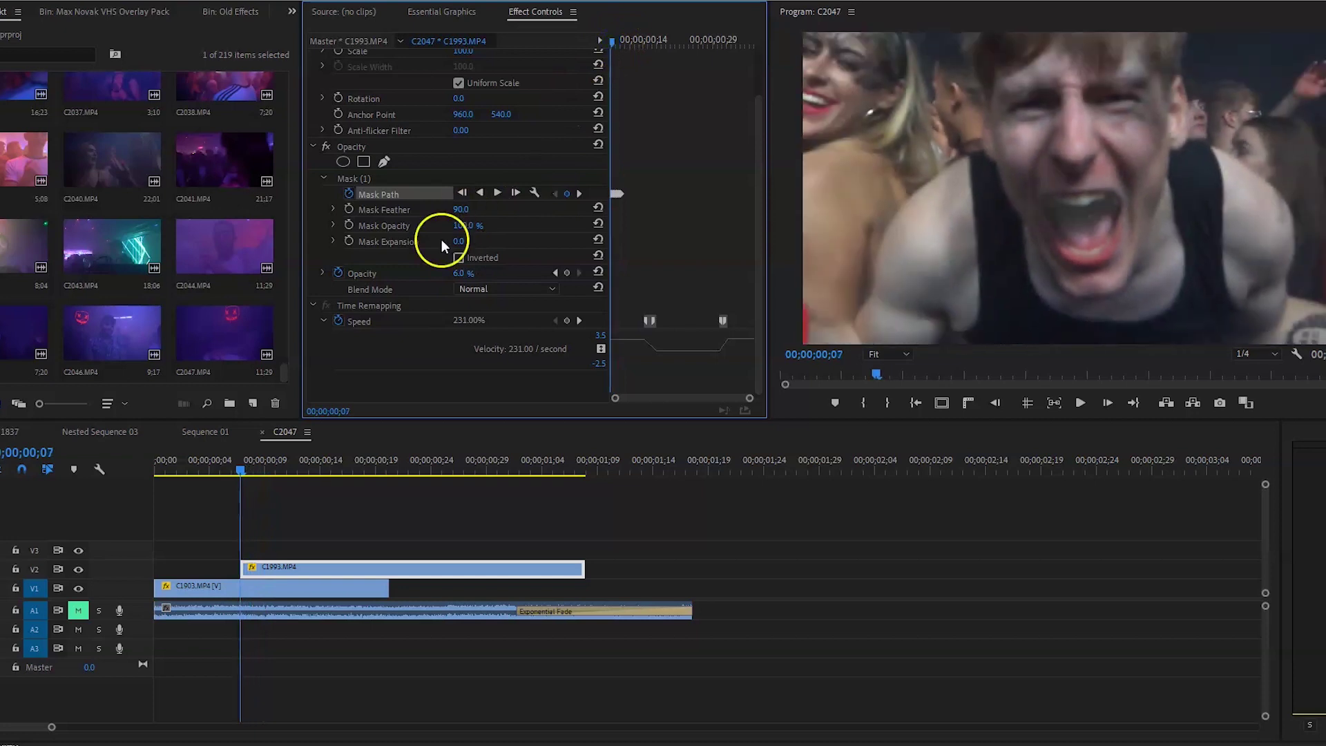
{"action": "left_click", "coordinate": [566, 272]}
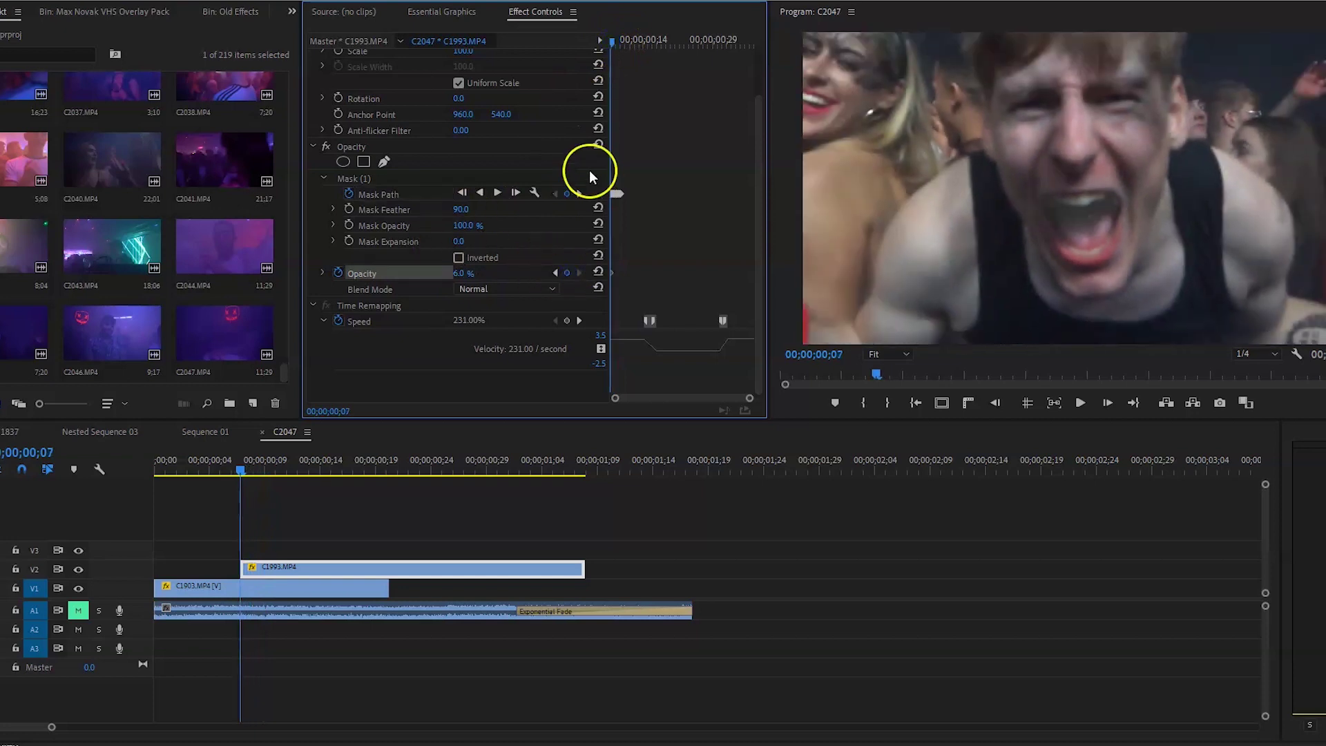
{"action": "left_click_drag", "start_coordinate": [611, 45], "coordinate": [621, 44]}
{"action": "key", "text": "Right"}
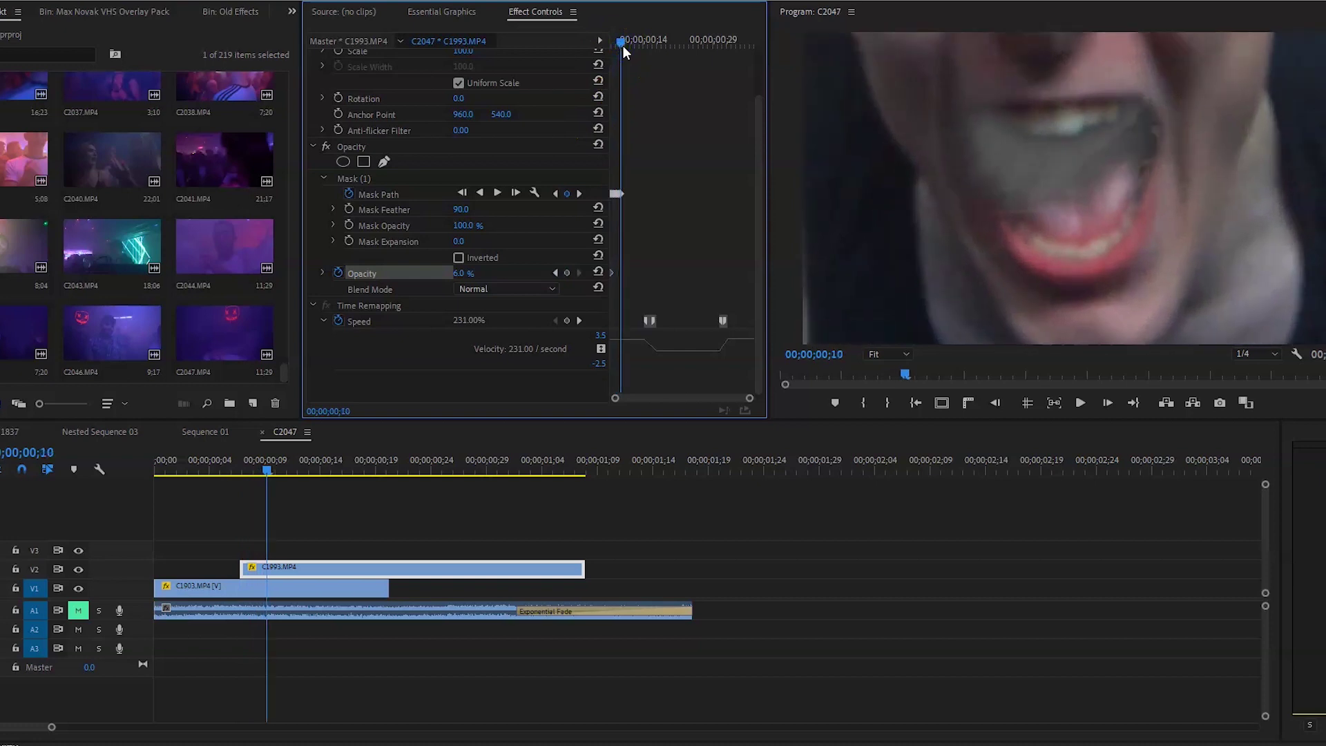
{"action": "left_click", "coordinate": [459, 273]}
{"action": "key", "text": "Return"}
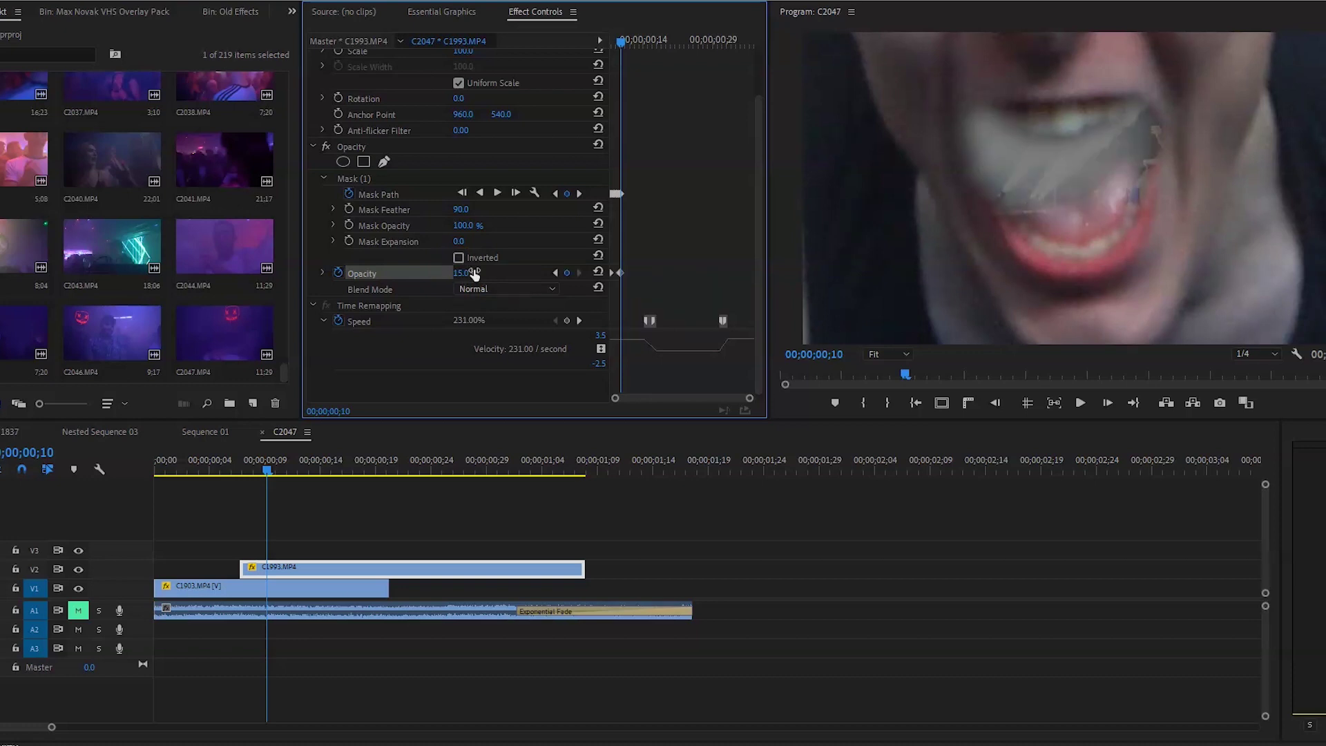
Scrub to 00;00;00;09 and refit the mask's side and corner points to the mouth.
{"action": "mouse_move", "coordinate": [624, 57]}
{"action": "left_mouse_down"}
{"action": "mouse_move", "coordinate": [616, 46]}
{"action": "mouse_move", "coordinate": [611, 57]}
{"action": "left_mouse_up"}
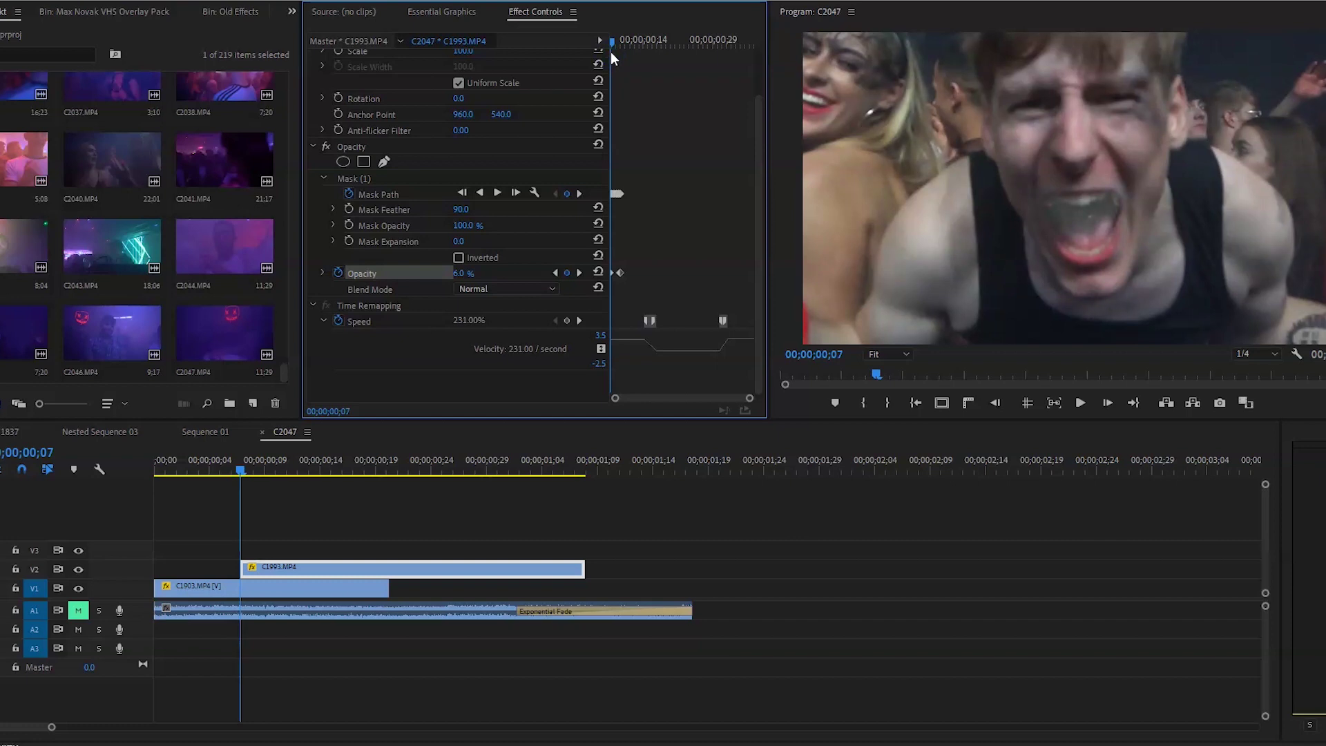
{"action": "left_click_drag", "start_coordinate": [240, 468], "coordinate": [259, 469]}
{"action": "left_click", "coordinate": [419, 335]}
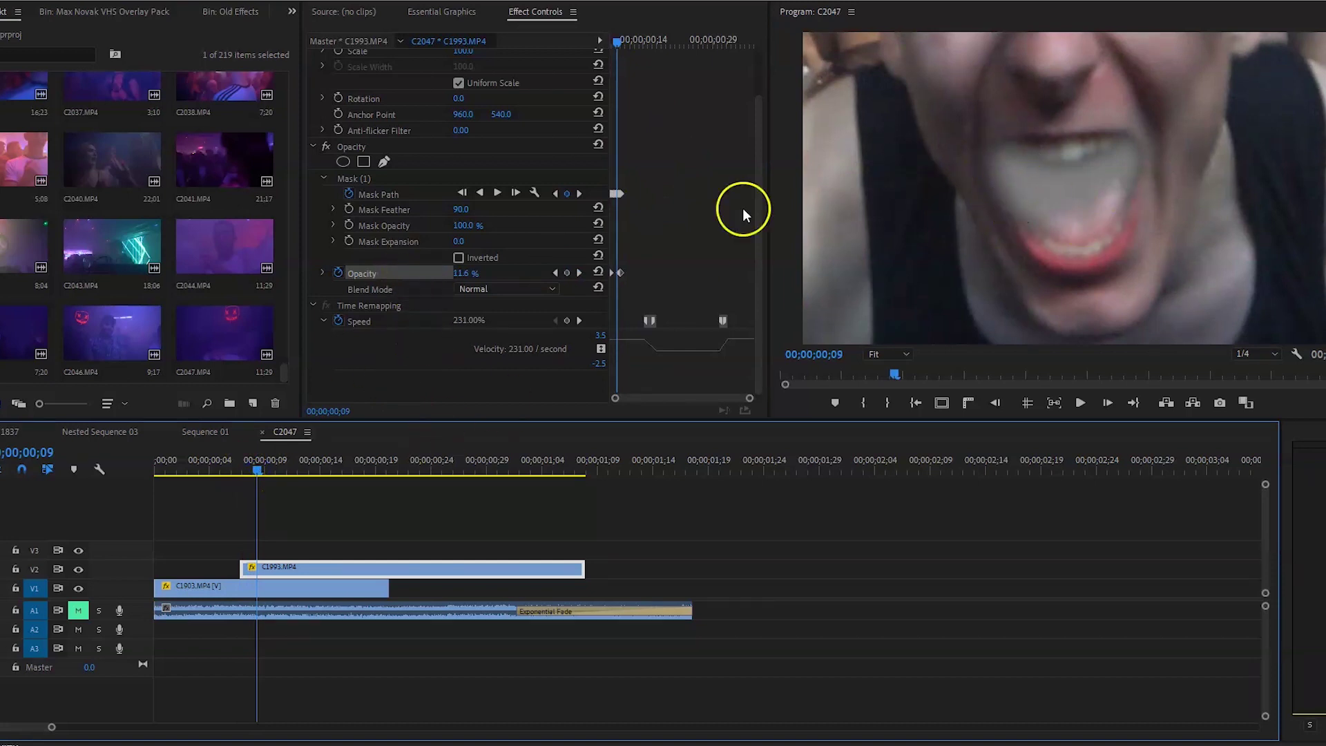
{"action": "left_click", "coordinate": [366, 179]}
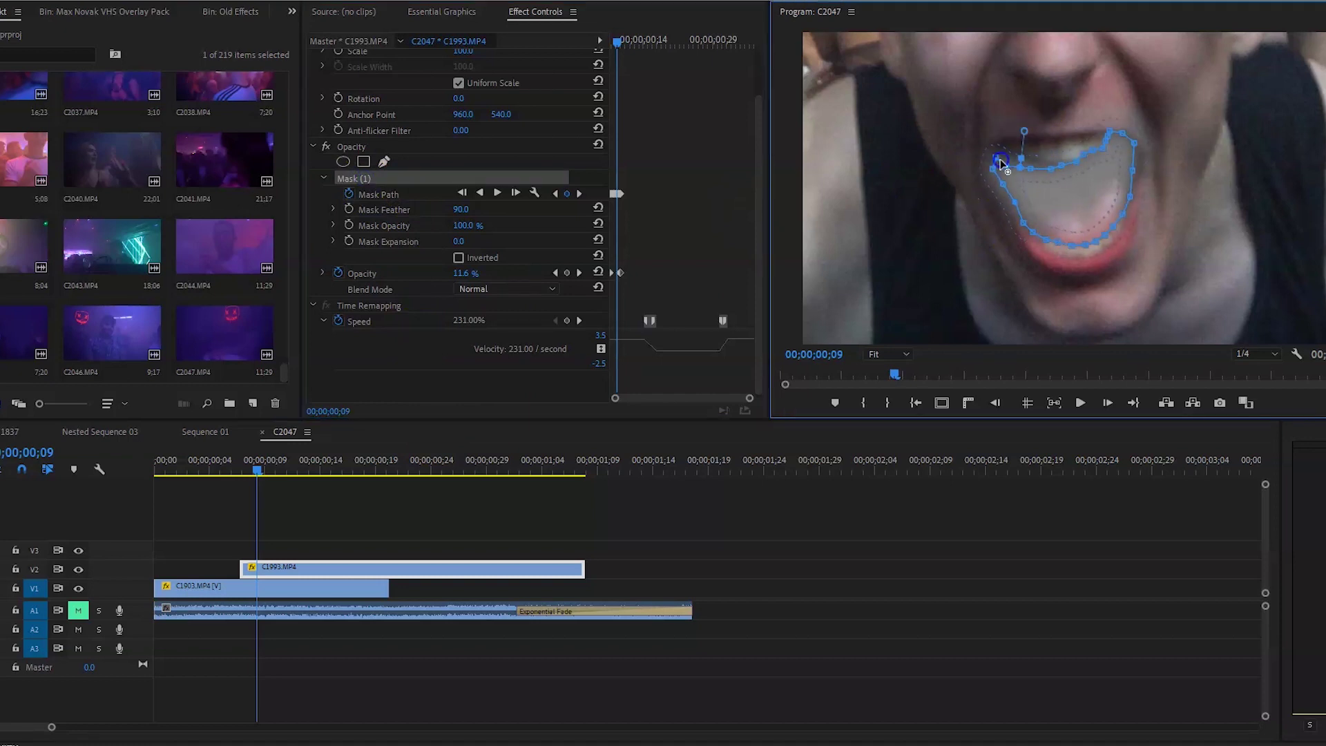
{"action": "left_click", "coordinate": [887, 354]}
{"action": "left_click", "coordinate": [898, 422]}
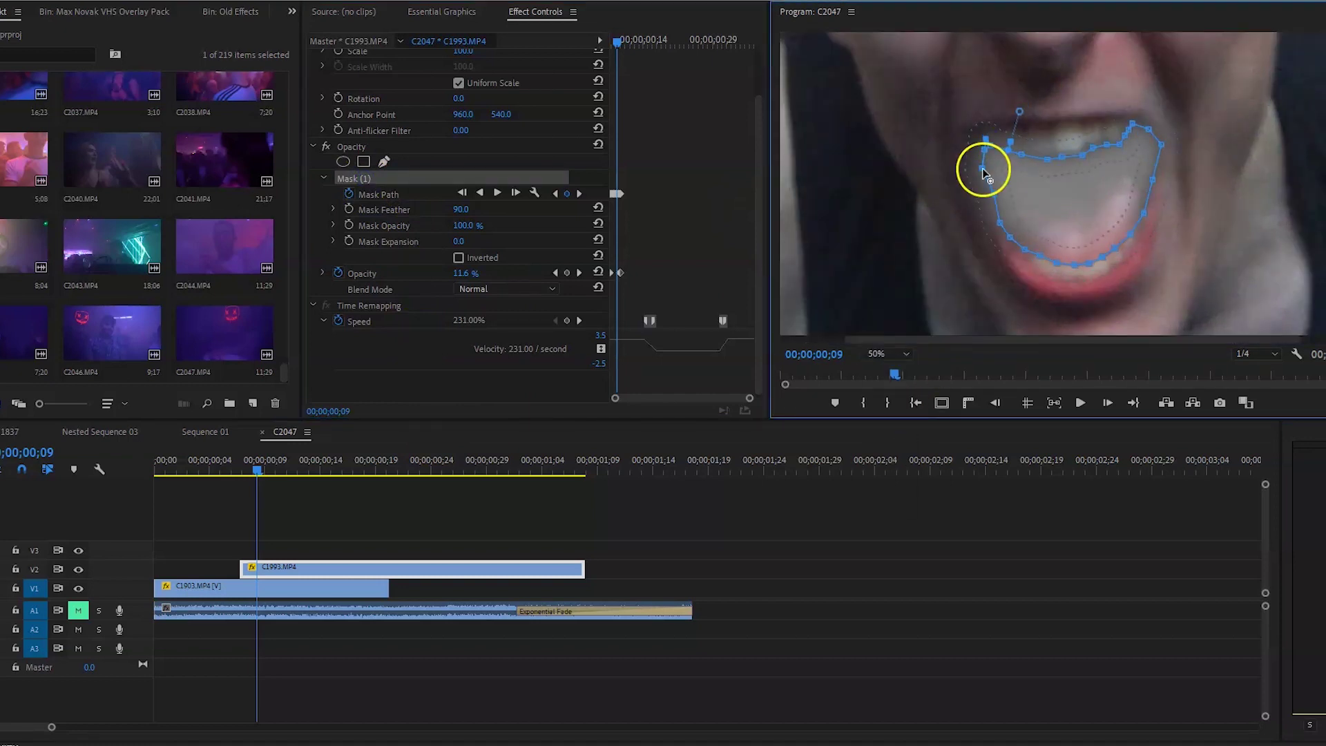
{"action": "left_click", "coordinate": [878, 355]}
{"action": "left_click", "coordinate": [886, 381]}
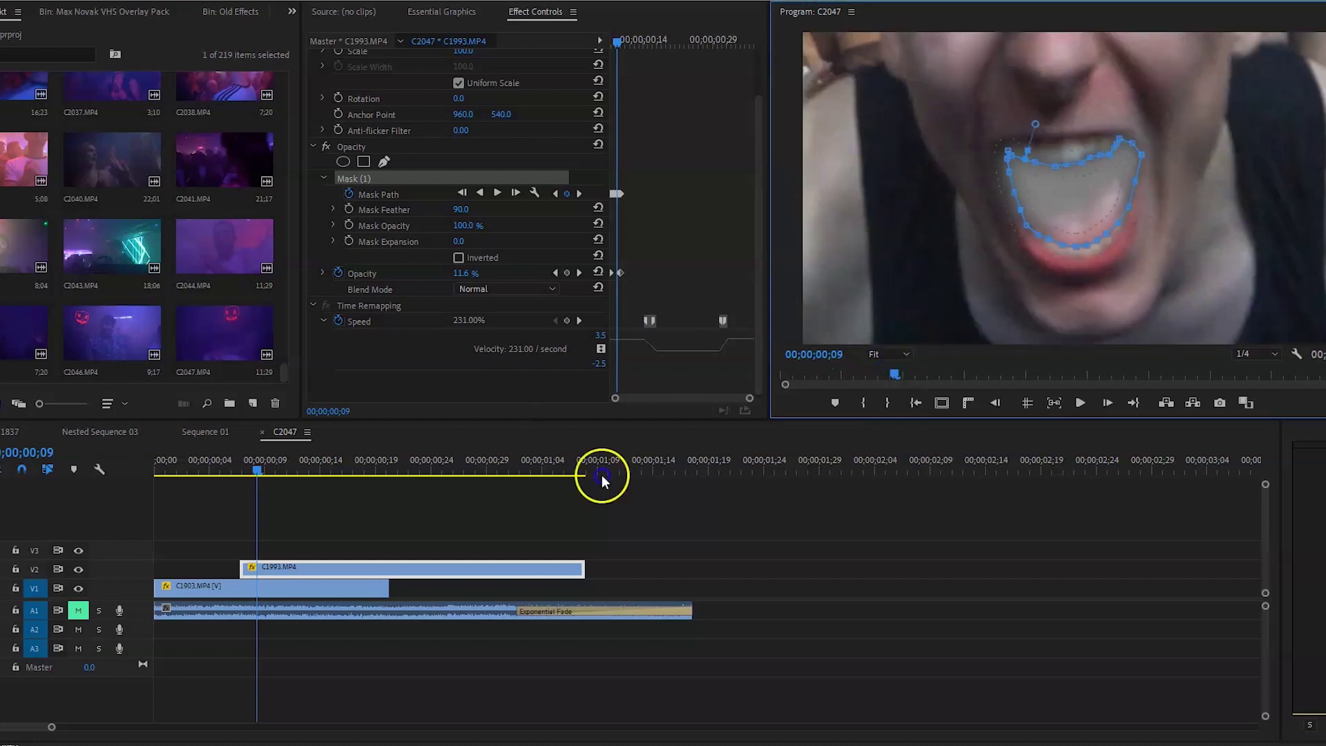
Play back the transition from just before C1993 begins.
{"action": "left_click", "coordinate": [236, 462]}
{"action": "key", "text": "space"}
{"action": "key", "text": "space"}
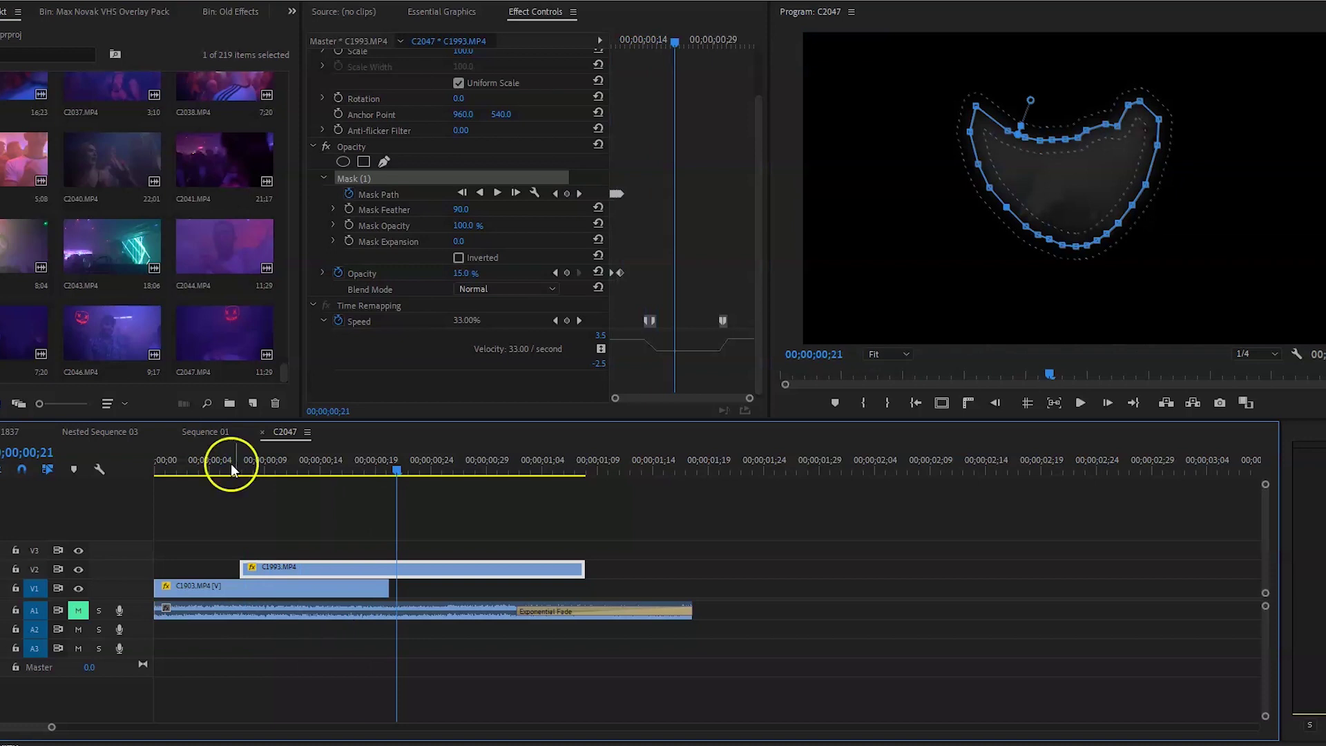
Cut both C1993 and C1903 at the playhead at 00;00;00;09.
{"action": "left_click_drag", "start_coordinate": [230, 467], "coordinate": [263, 473]}
{"action": "key", "text": "c"}
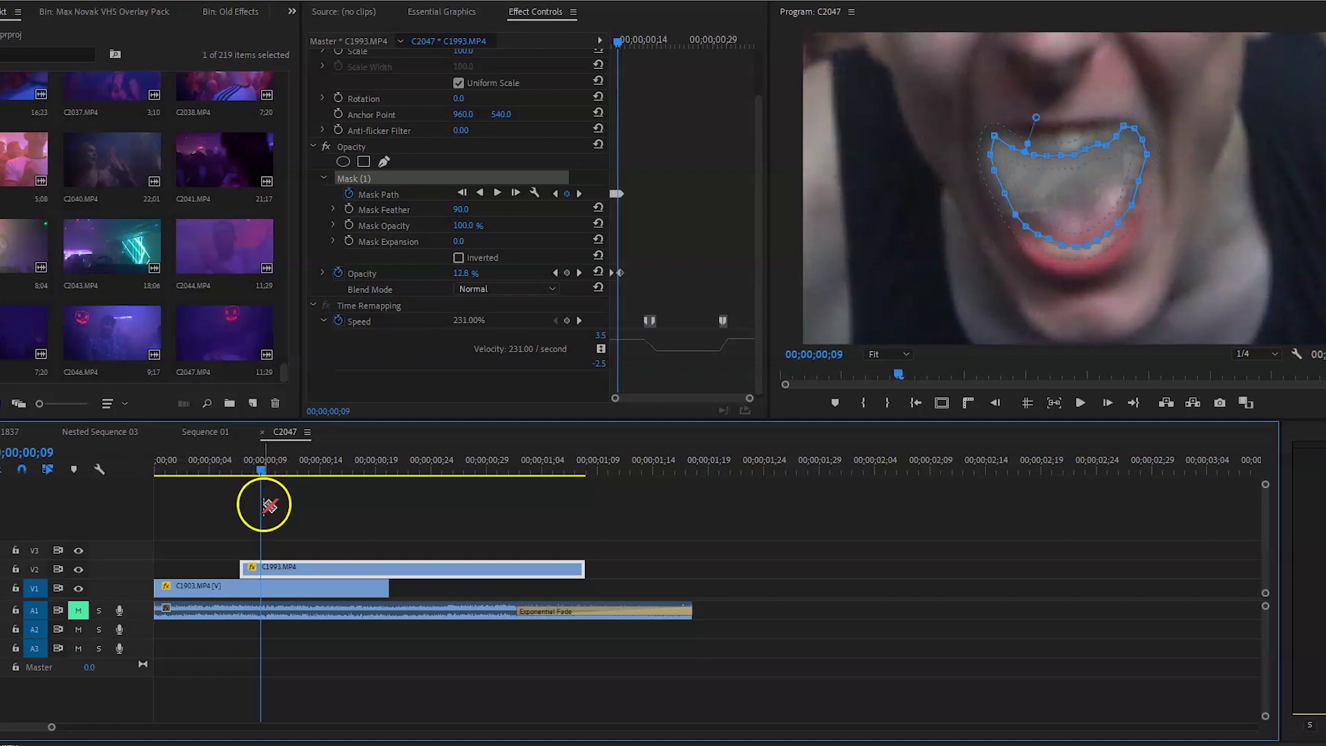
{"action": "left_click", "coordinate": [262, 566]}
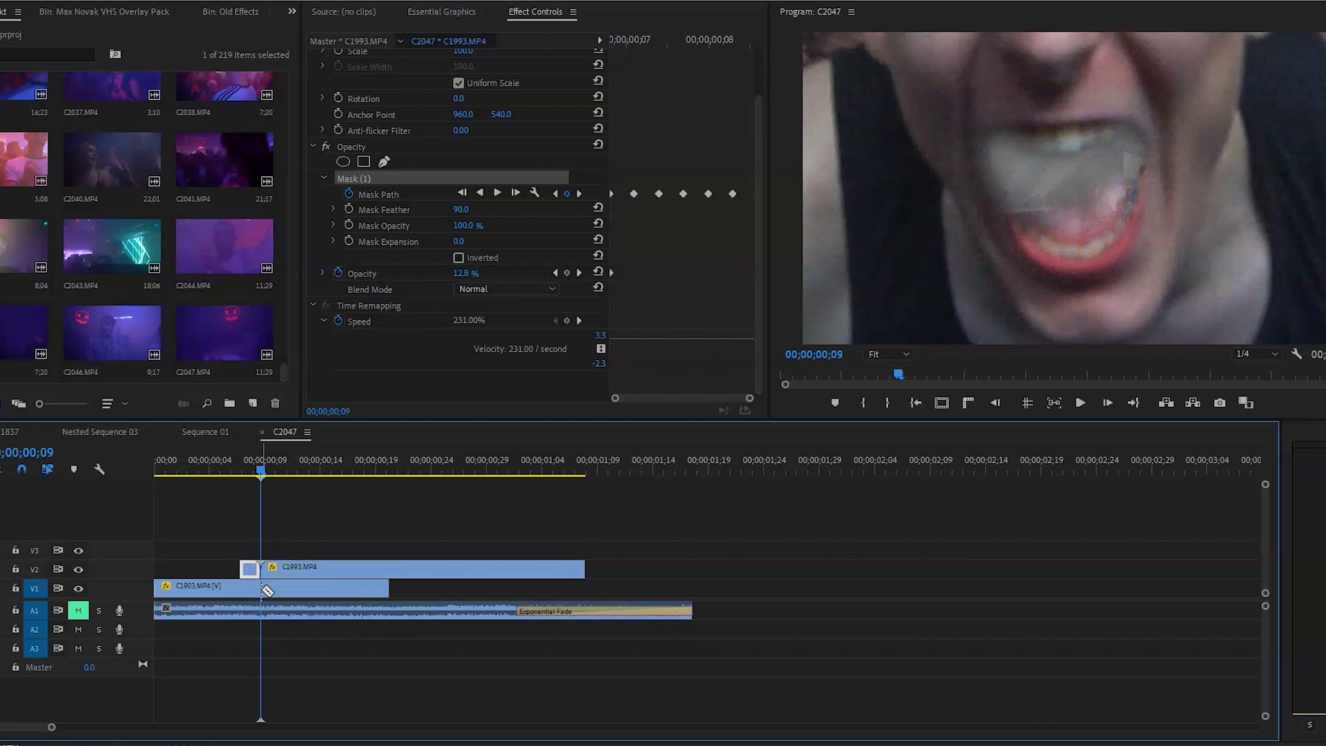
{"action": "left_click", "coordinate": [262, 588]}
Cut all tracks again shortly after the first cut, at 00;00;00;10.
{"action": "key", "text": "equal"}
{"action": "key", "text": "equal"}
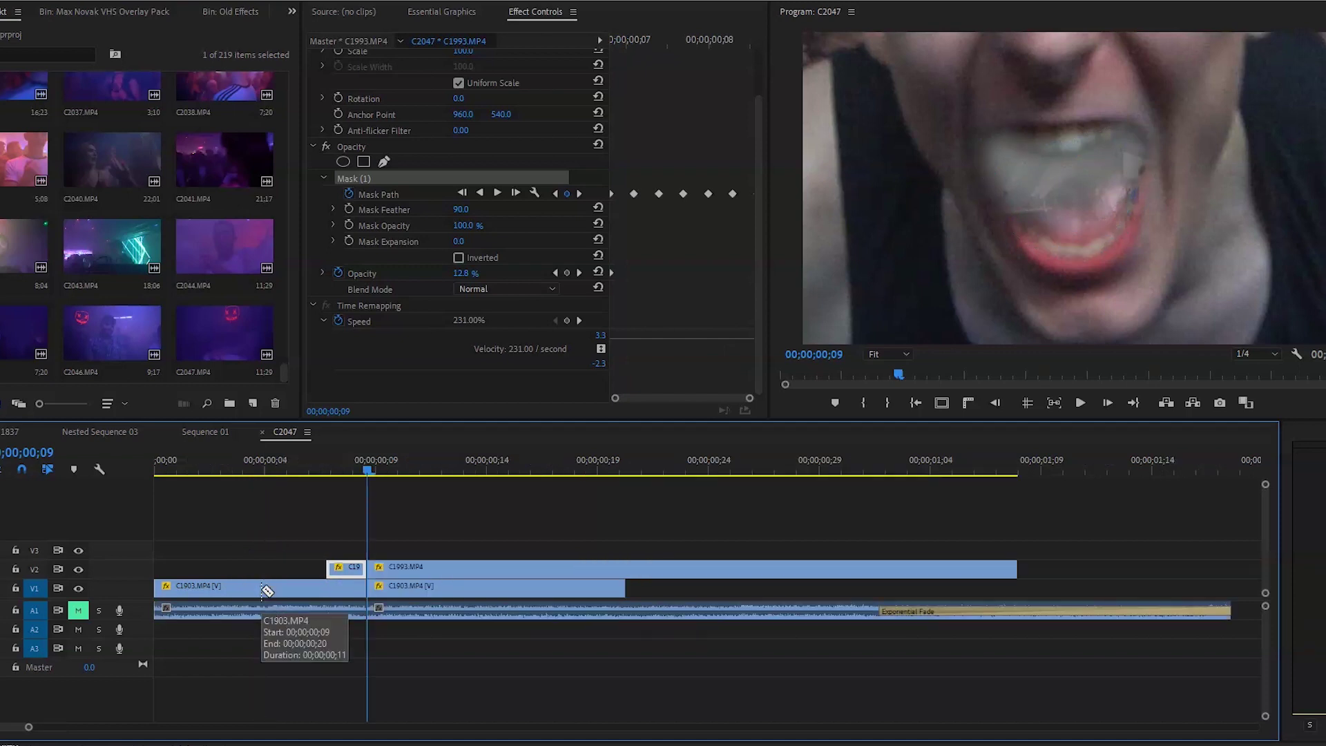
{"action": "key", "text": "Right"}
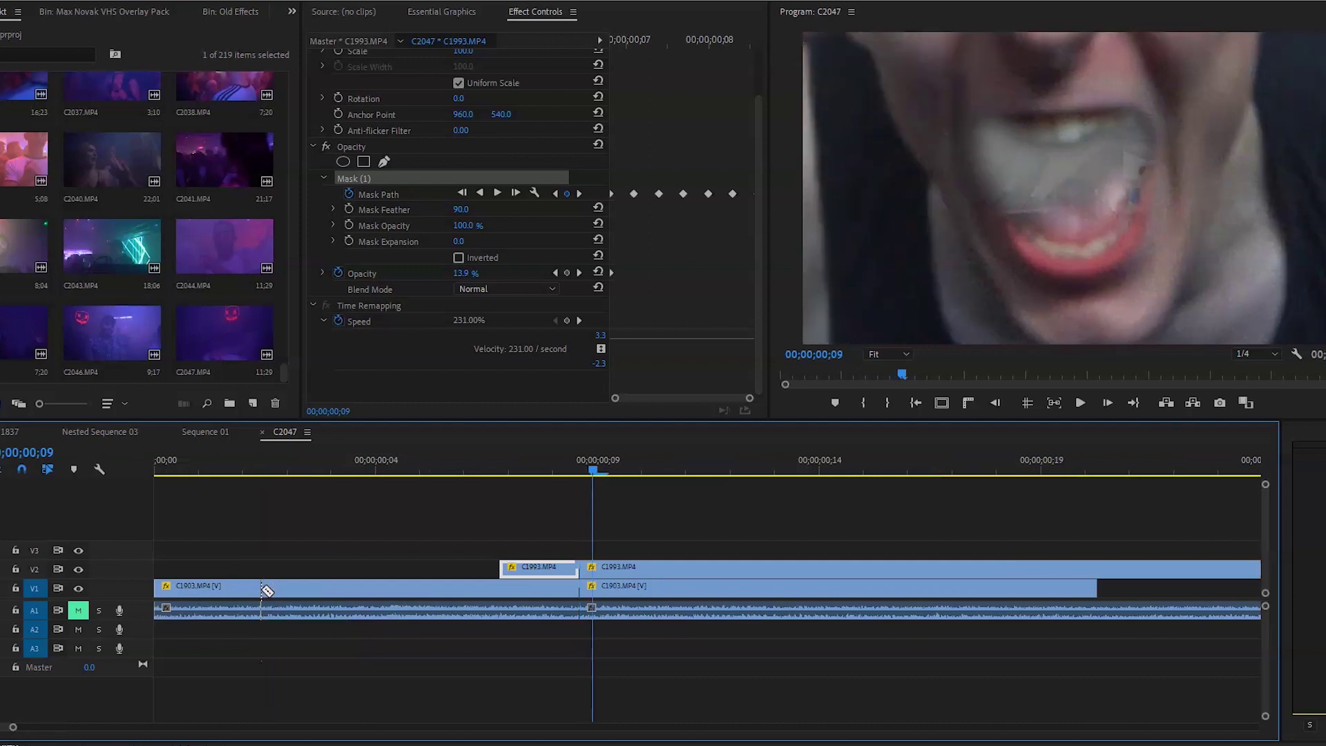
{"action": "key", "text": "Right"}
{"action": "key", "text": "Right"}
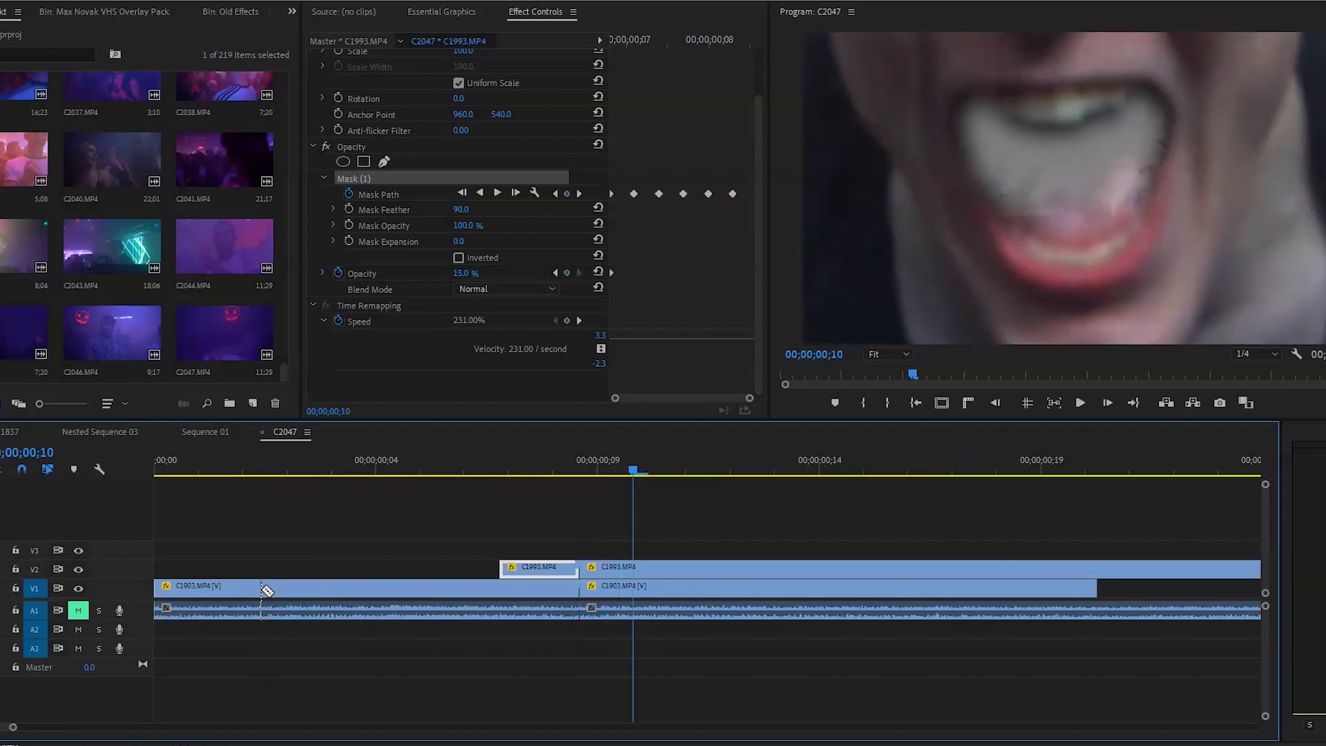
{"action": "key", "text": "Left"}
{"action": "key", "text": "Left"}
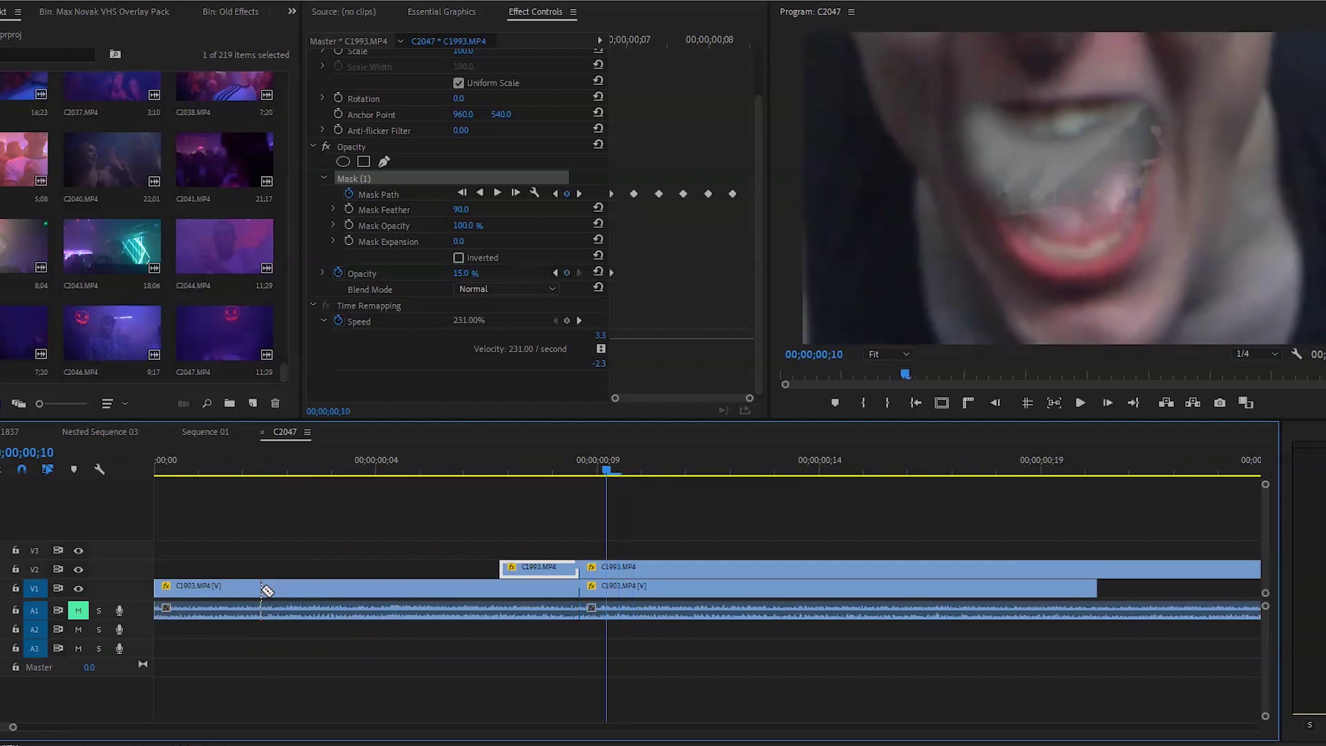
{"action": "left_click", "coordinate": [607, 587], "text": "shift"}
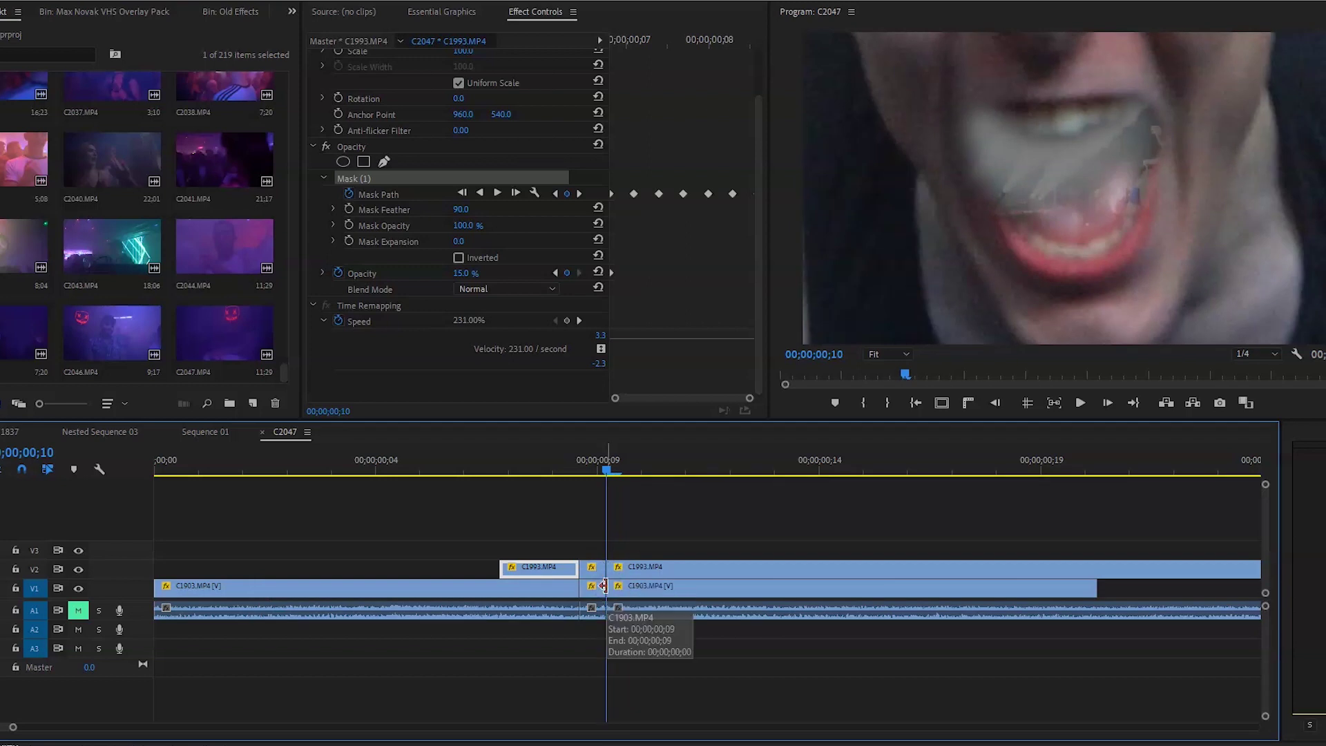
Nest the short C1993 and C1903 pieces between the two cuts, keeping the default name.
{"action": "key", "text": "v"}
{"action": "left_click_drag", "start_coordinate": [594, 551], "coordinate": [595, 586]}
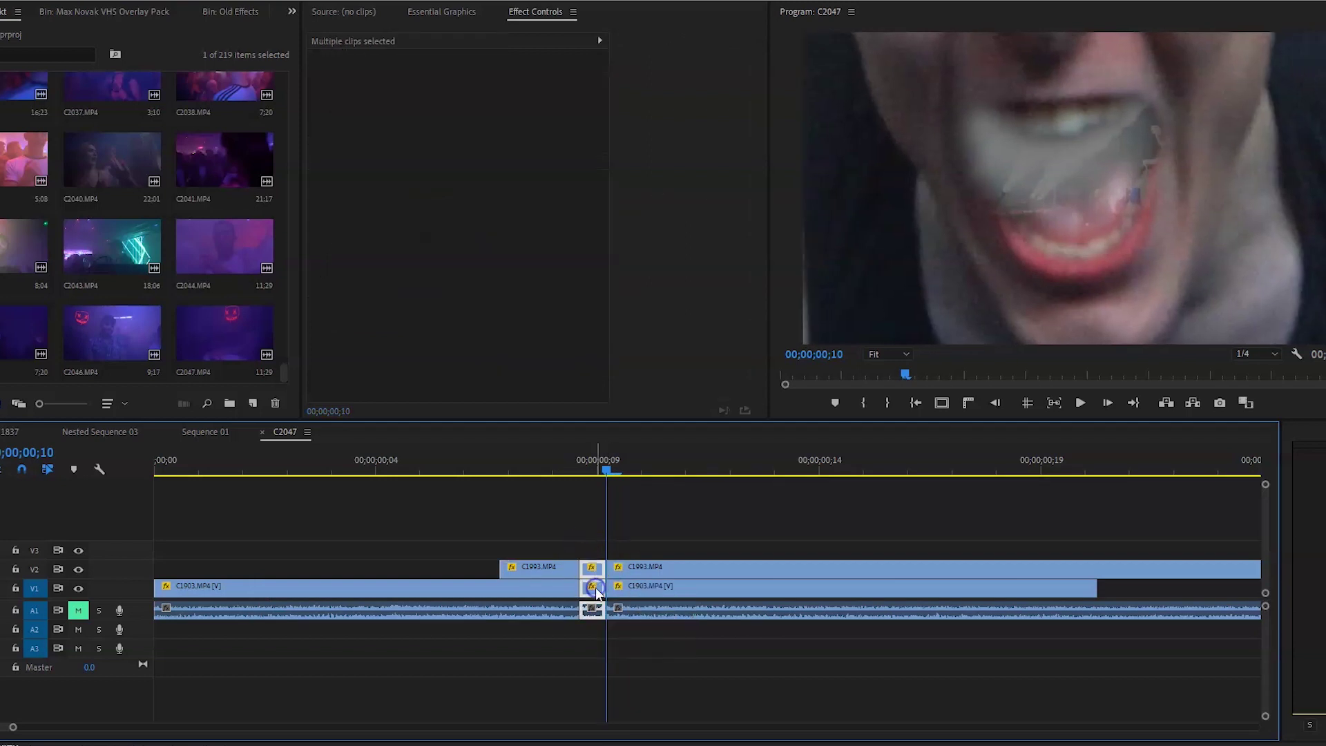
{"action": "right_click", "coordinate": [595, 587]}
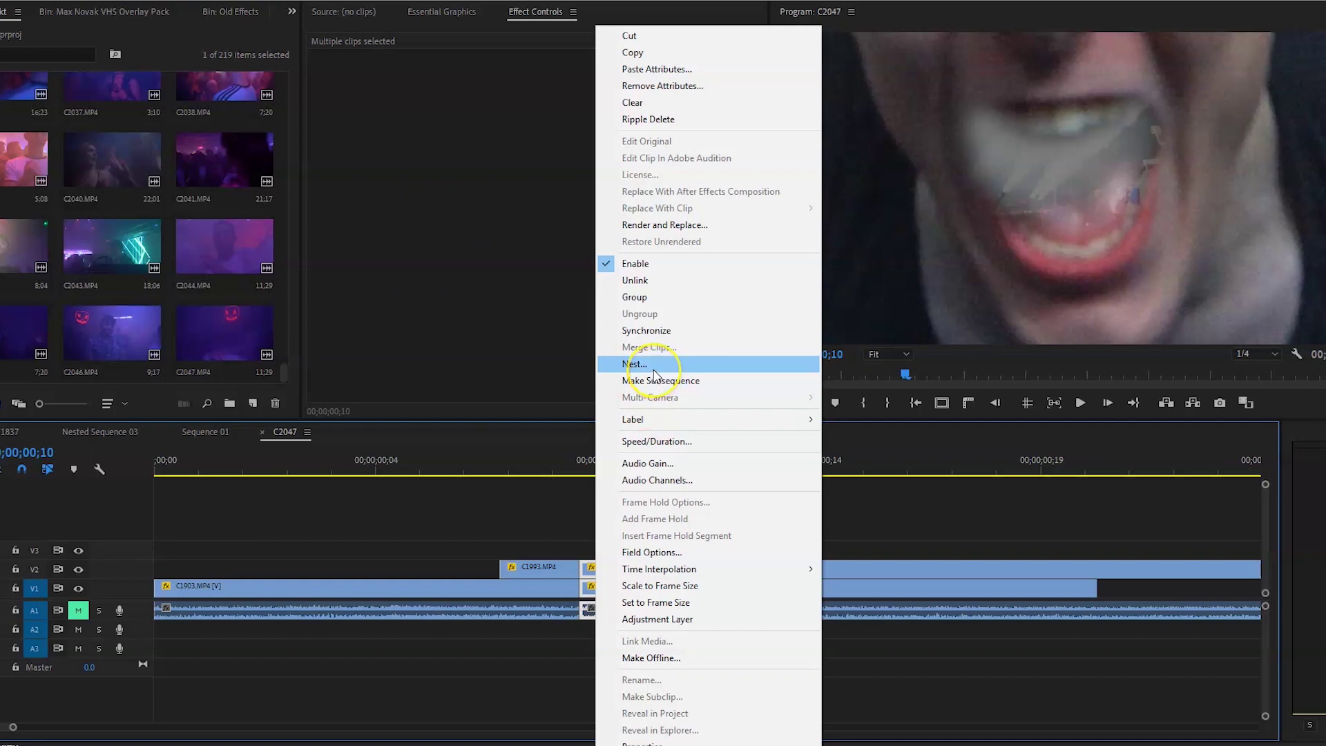
{"action": "left_click", "coordinate": [654, 372]}
{"action": "left_click", "coordinate": [644, 383]}
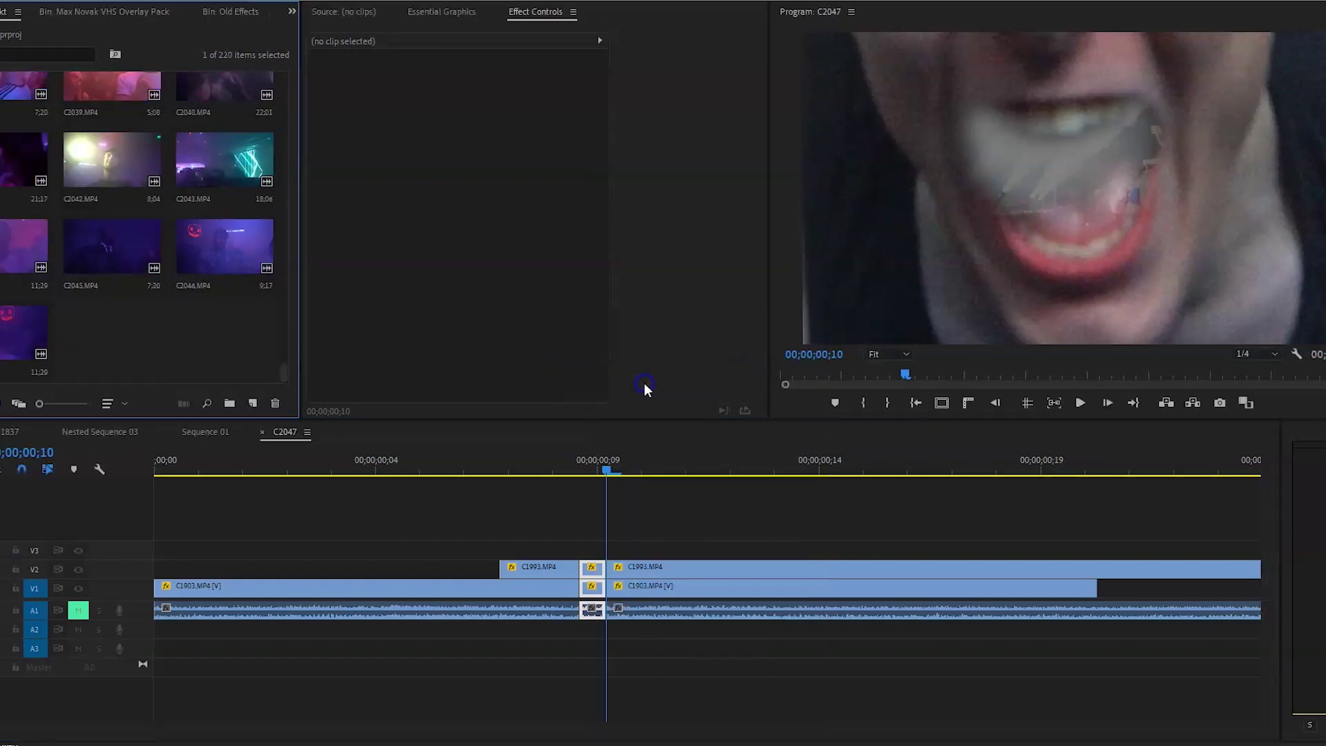
Turn on position and scale keyframing at the nested clip's first frame.
{"action": "left_click", "coordinate": [591, 469]}
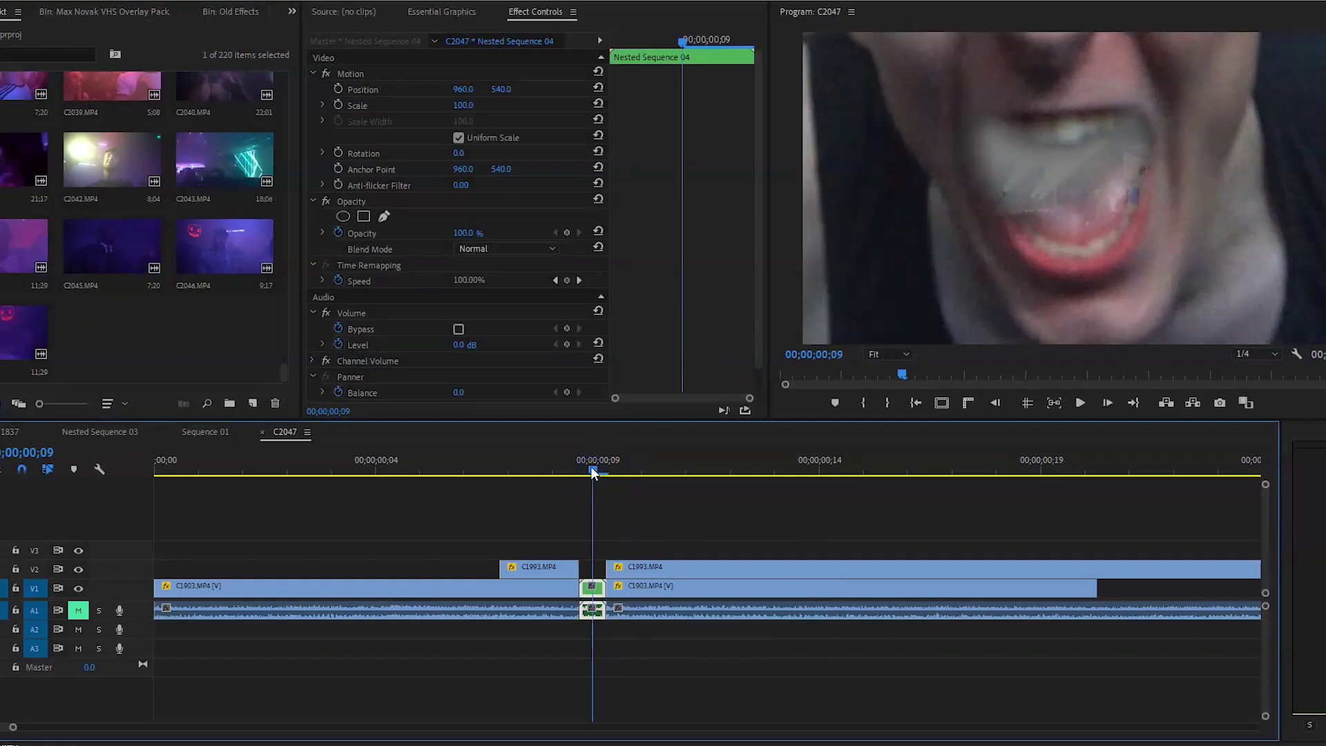
{"action": "left_click_drag", "start_coordinate": [682, 40], "coordinate": [612, 43]}
{"action": "left_click", "coordinate": [338, 89]}
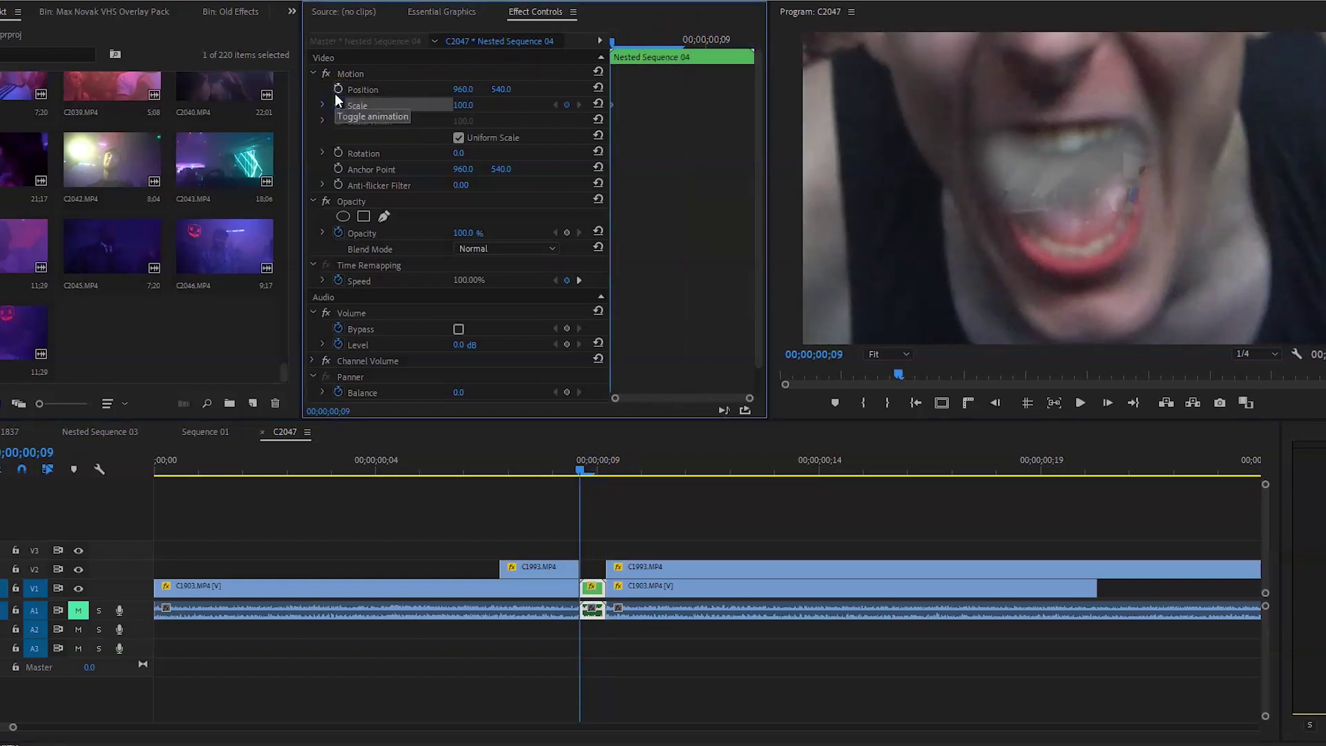
{"action": "left_click", "coordinate": [338, 104]}
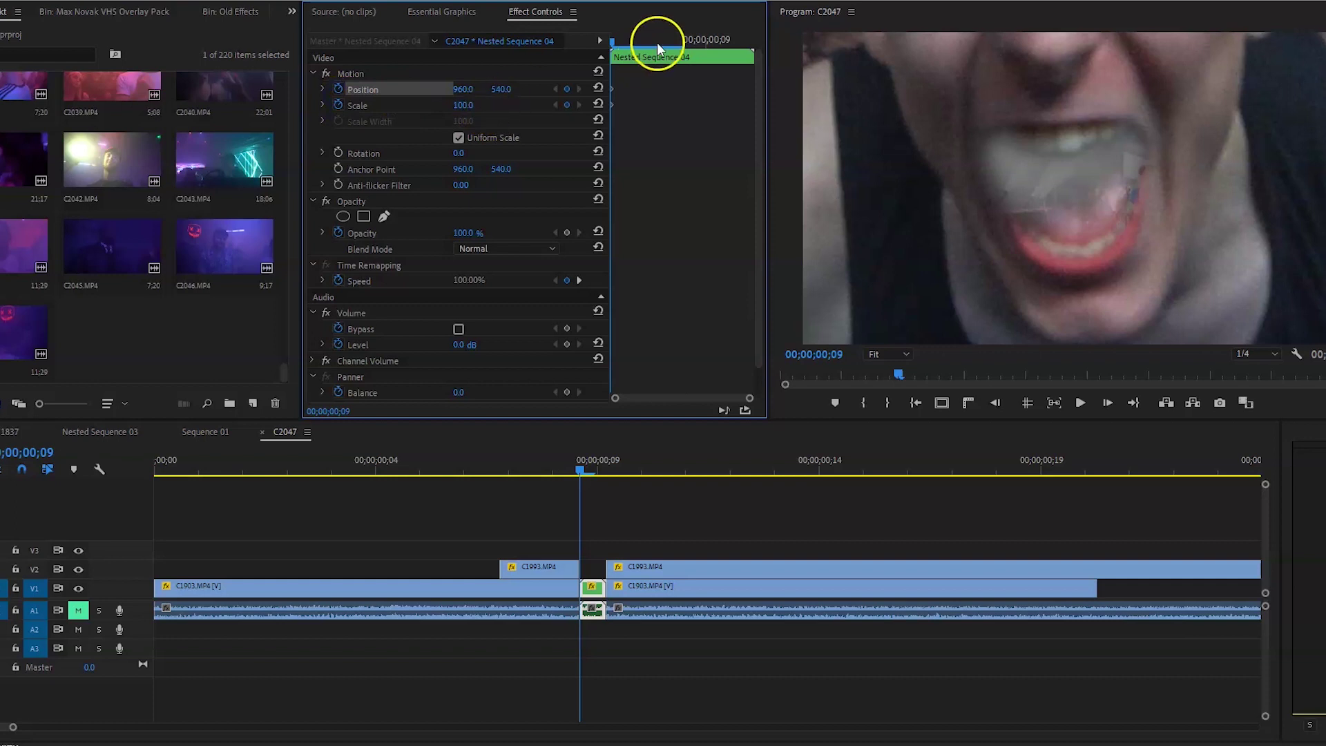
Keyframe the nested clip's scale at 234 and move that keyframe to the end of the clip.
{"action": "left_click_drag", "start_coordinate": [649, 47], "coordinate": [679, 45]}
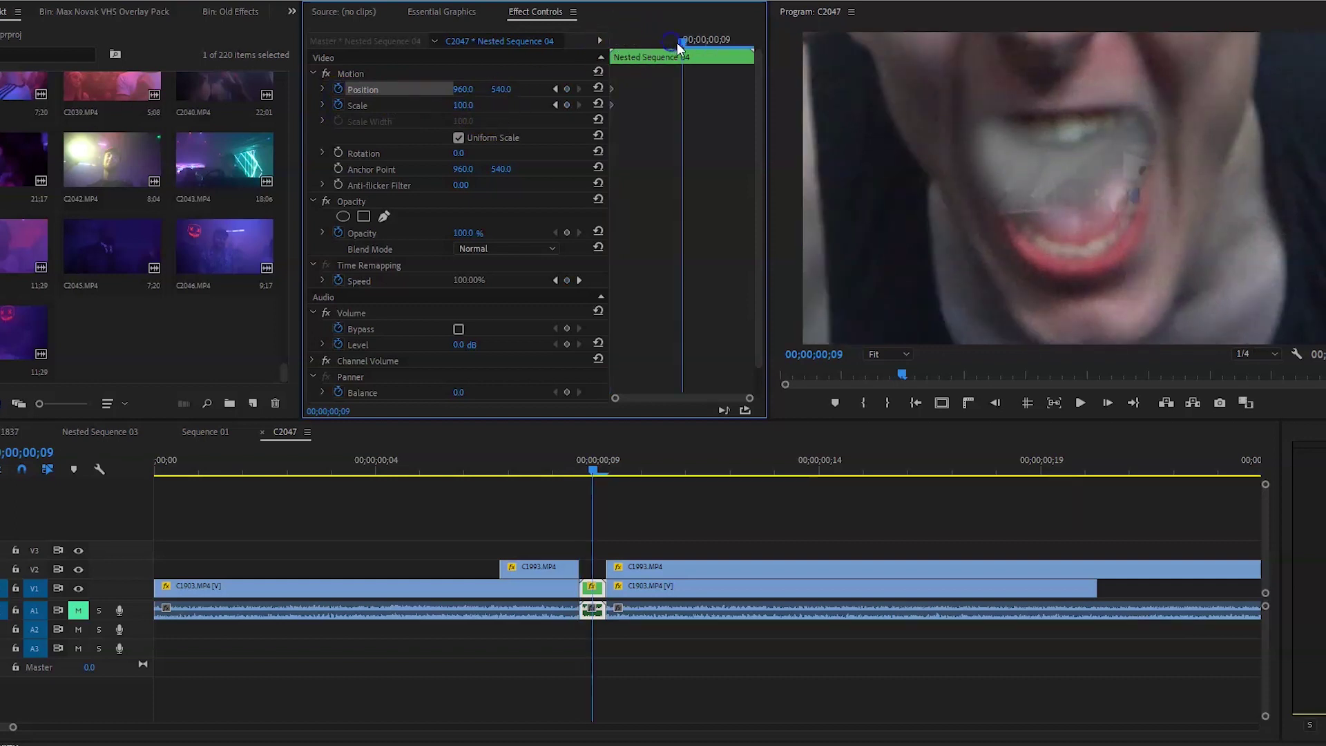
{"action": "key", "text": "Right"}
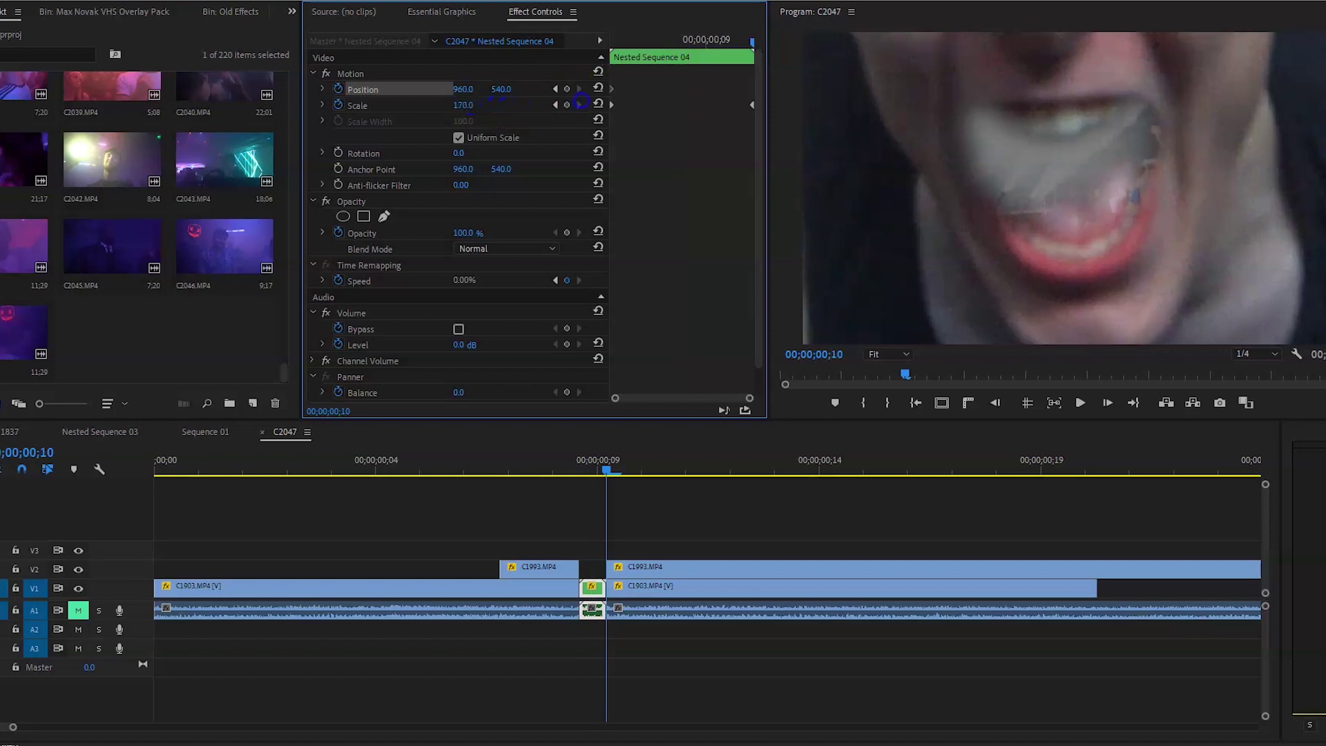
{"action": "key", "text": "Left"}
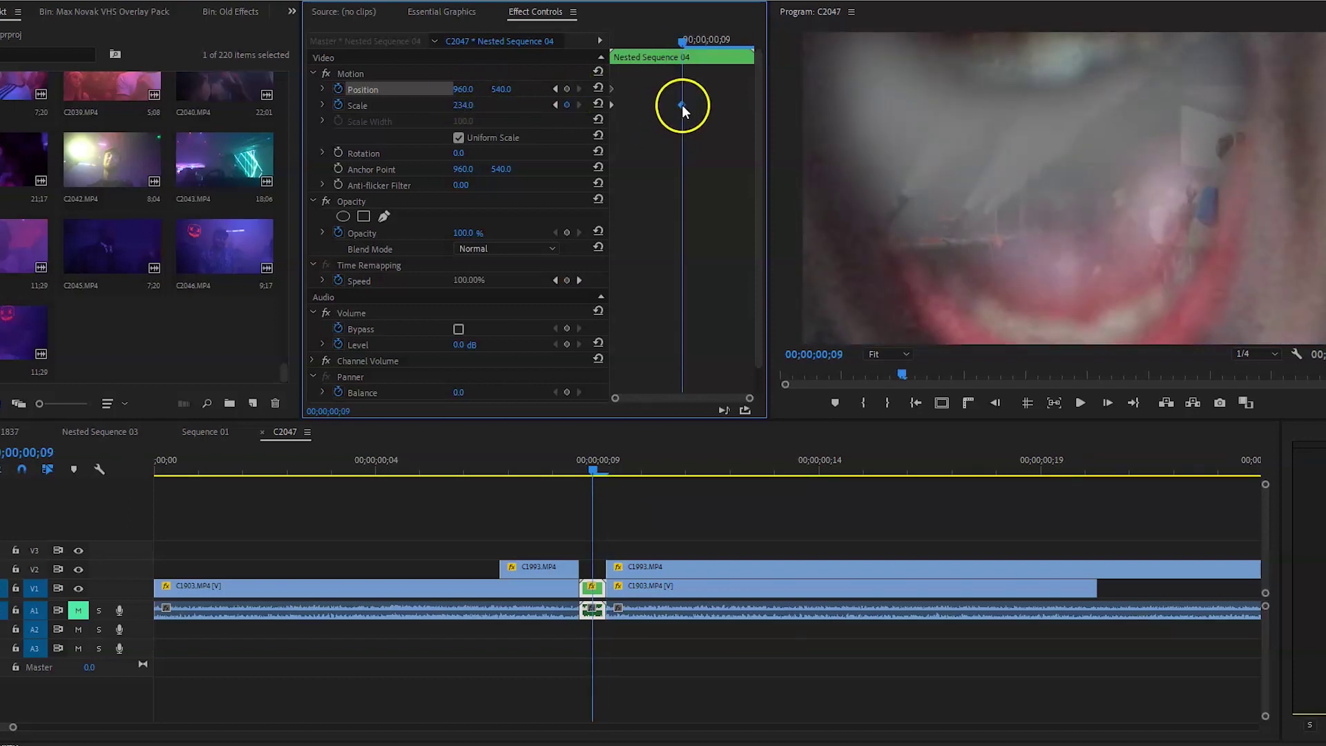
{"action": "left_click_drag", "start_coordinate": [682, 106], "coordinate": [777, 111]}
Preview the zoom from 00;00;00;06 and delete the leftover C1903 segment after the nested clip.
{"action": "left_click", "coordinate": [442, 450]}
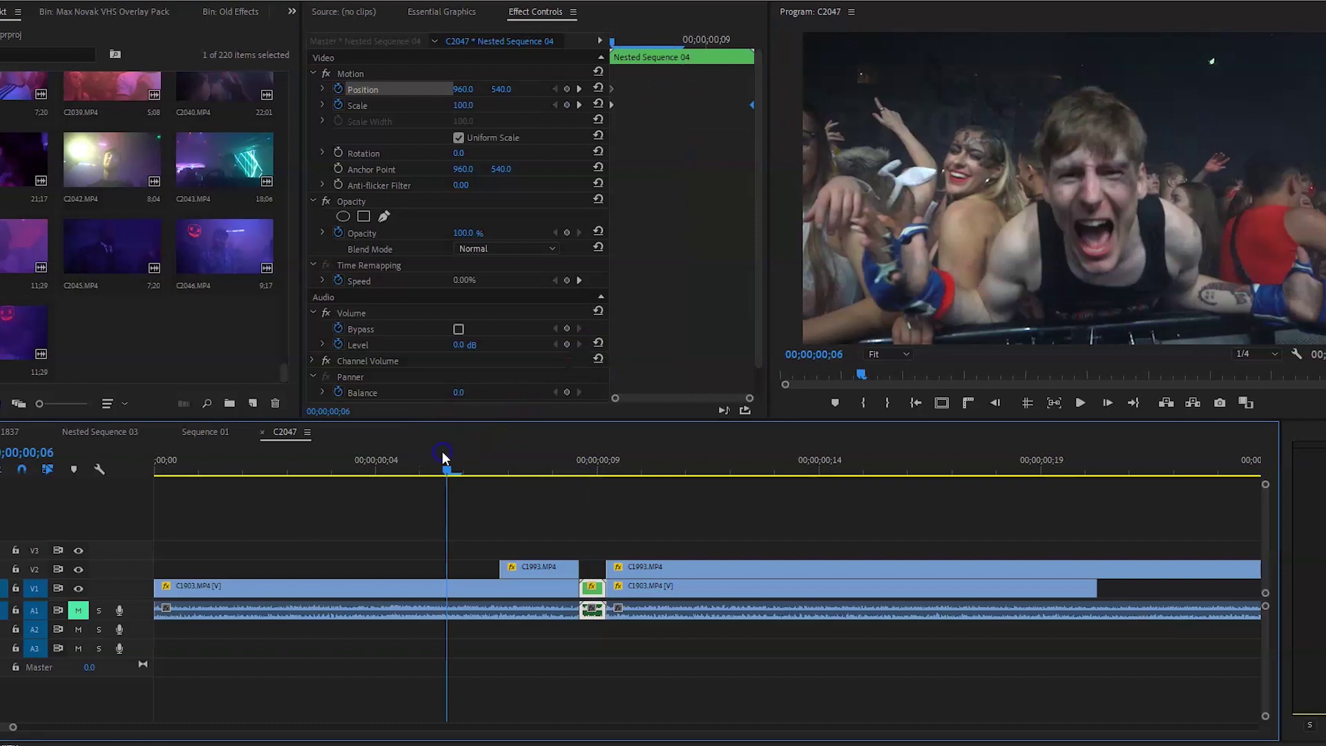
{"action": "key", "text": "space"}
{"action": "left_click_drag", "start_coordinate": [443, 454], "coordinate": [606, 459]}
{"action": "left_click", "coordinate": [693, 592]}
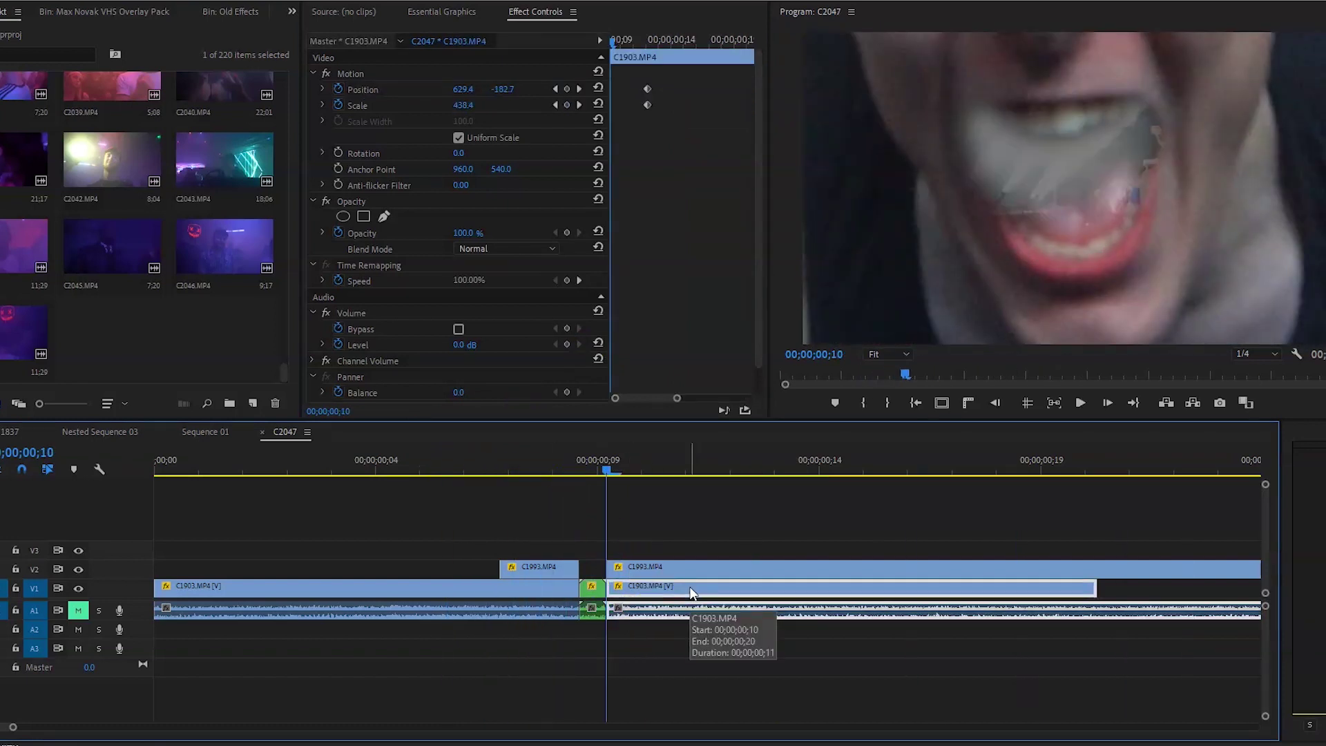
{"action": "key", "text": "Delete"}
Delete the opacity mask from the remaining C1993 clip that follows the nested clip.
{"action": "left_click", "coordinate": [647, 561]}
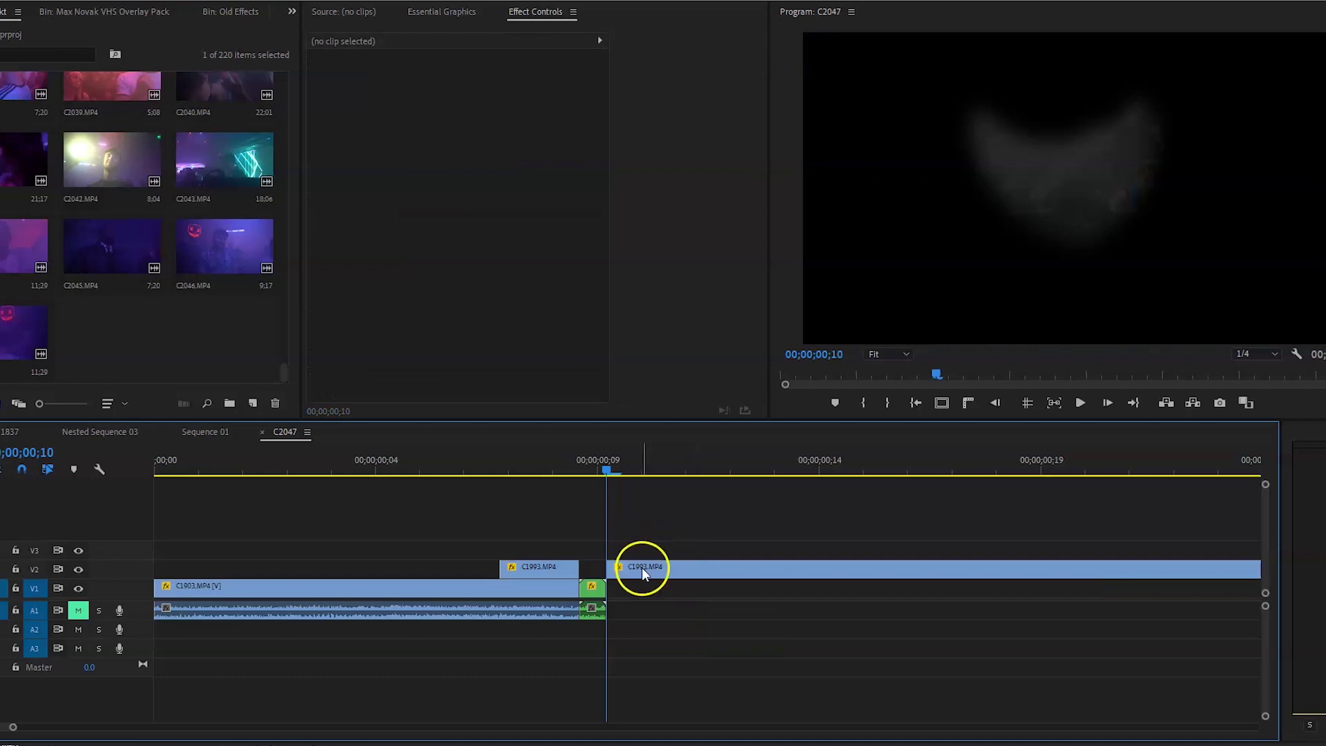
{"action": "double_click", "coordinate": [643, 567]}
{"action": "right_click", "coordinate": [656, 573]}
{"action": "left_click", "coordinate": [620, 12]}
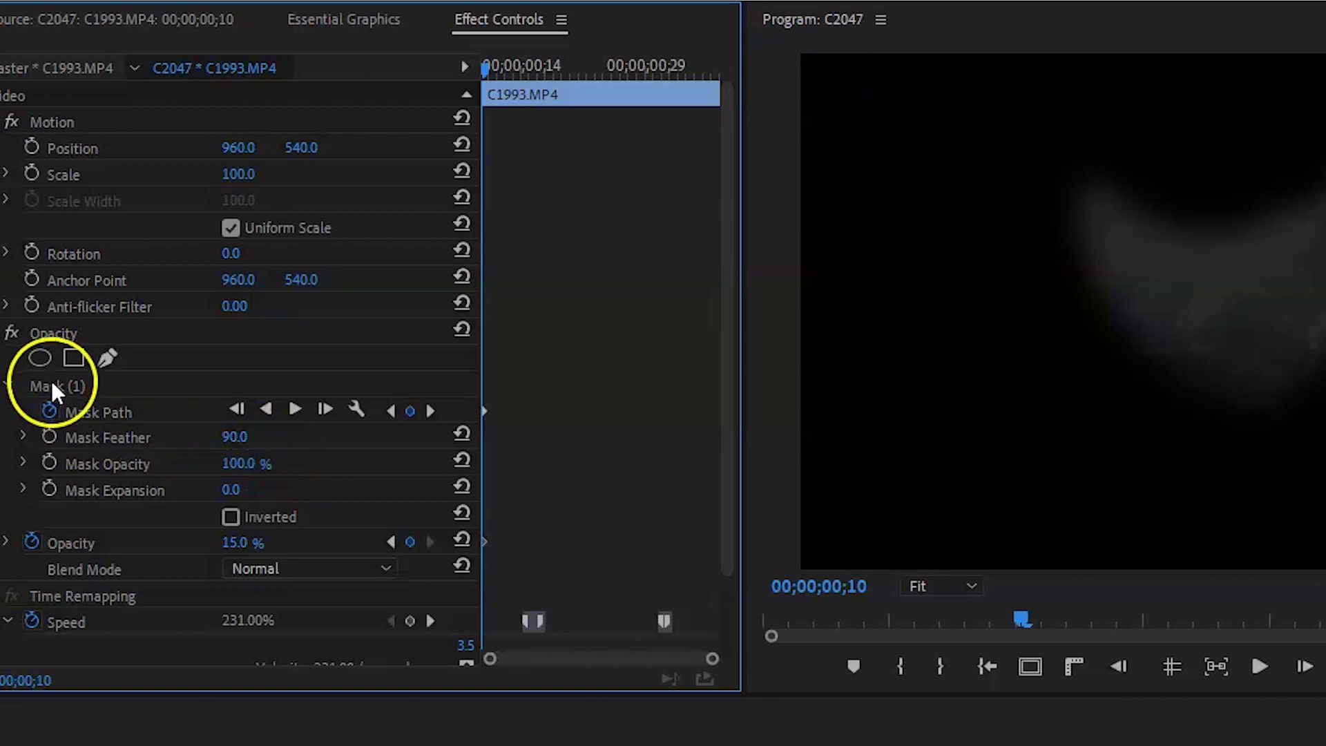
{"action": "left_click", "coordinate": [53, 386]}
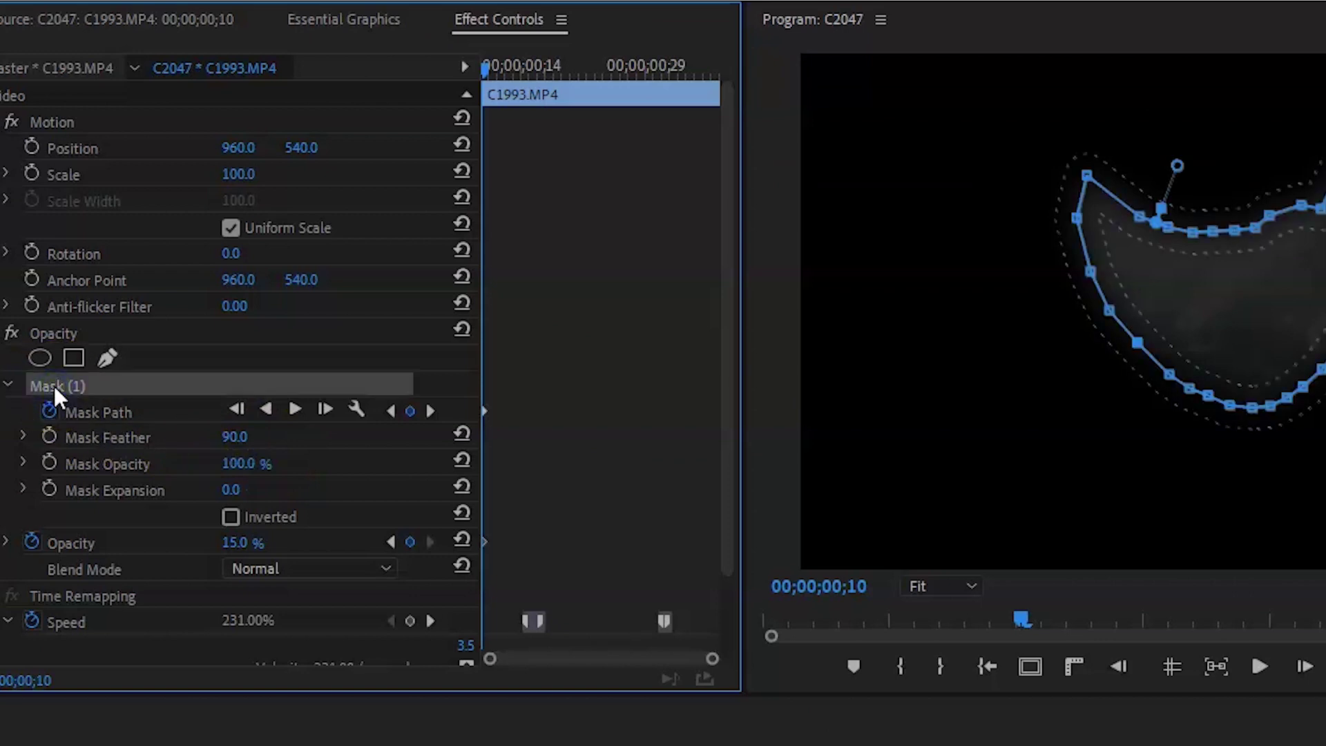
{"action": "key", "text": "Delete"}
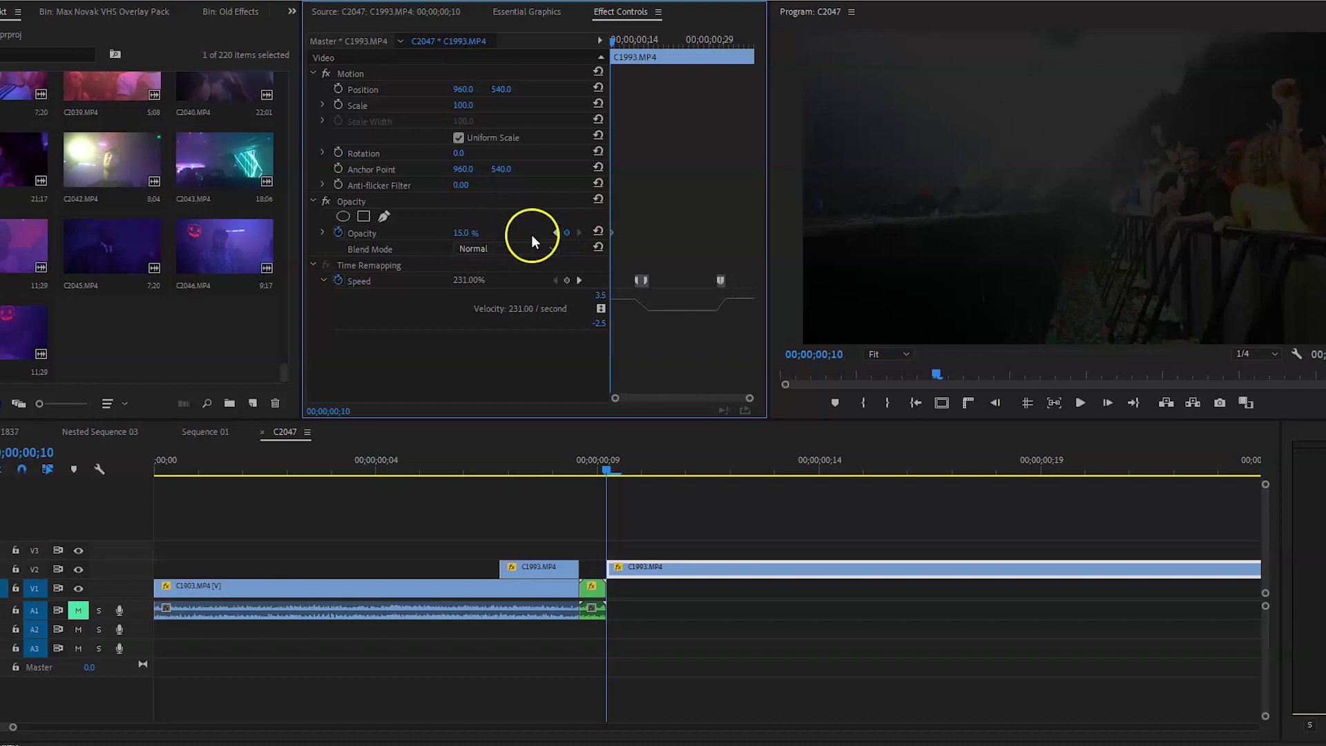
Keyframe the remaining C1993 clip's opacity to rise to 100% within its opening frames.
{"action": "key", "text": "Right"}
{"action": "left_click", "coordinate": [486, 236]}
{"action": "type", "text": "40"}
{"action": "key", "text": "Return"}
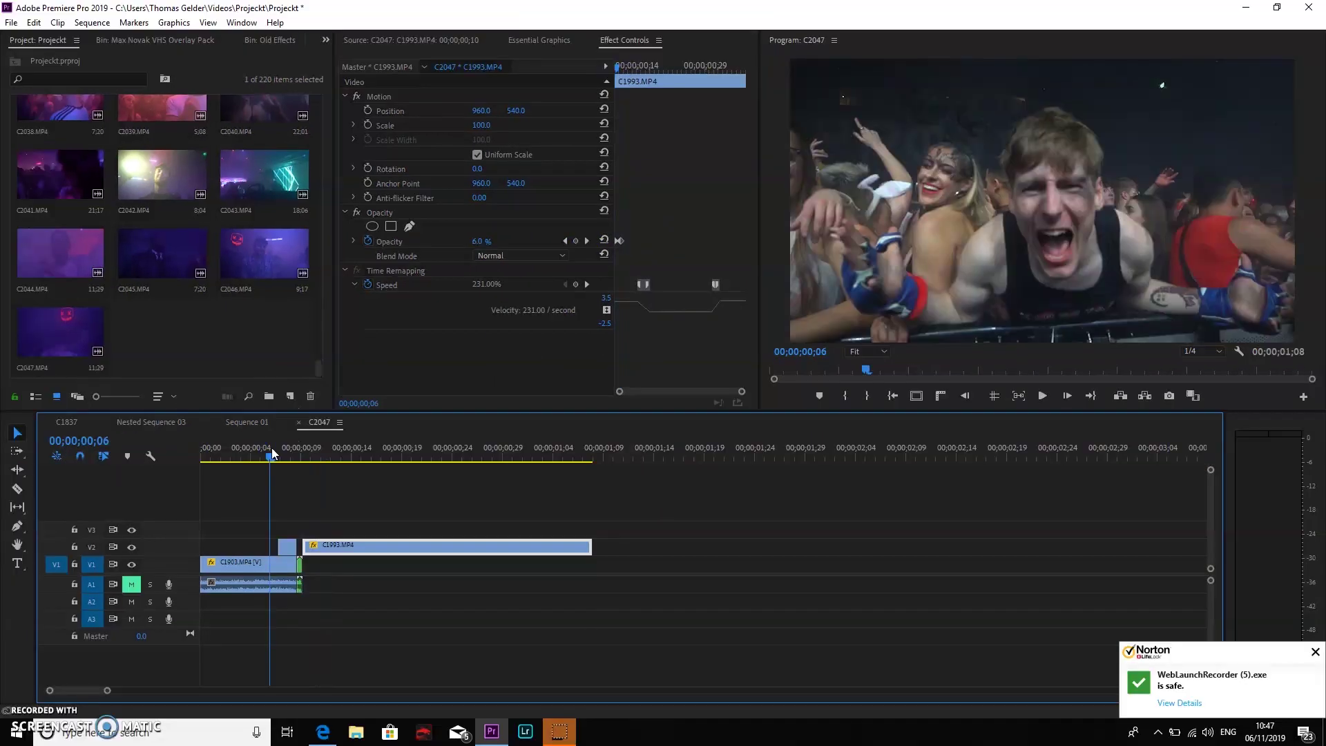
Play the mouth zoom transition from 00;00;00;06 and scrub through its frames to 00;00;00;10.
{"action": "key", "text": "space"}
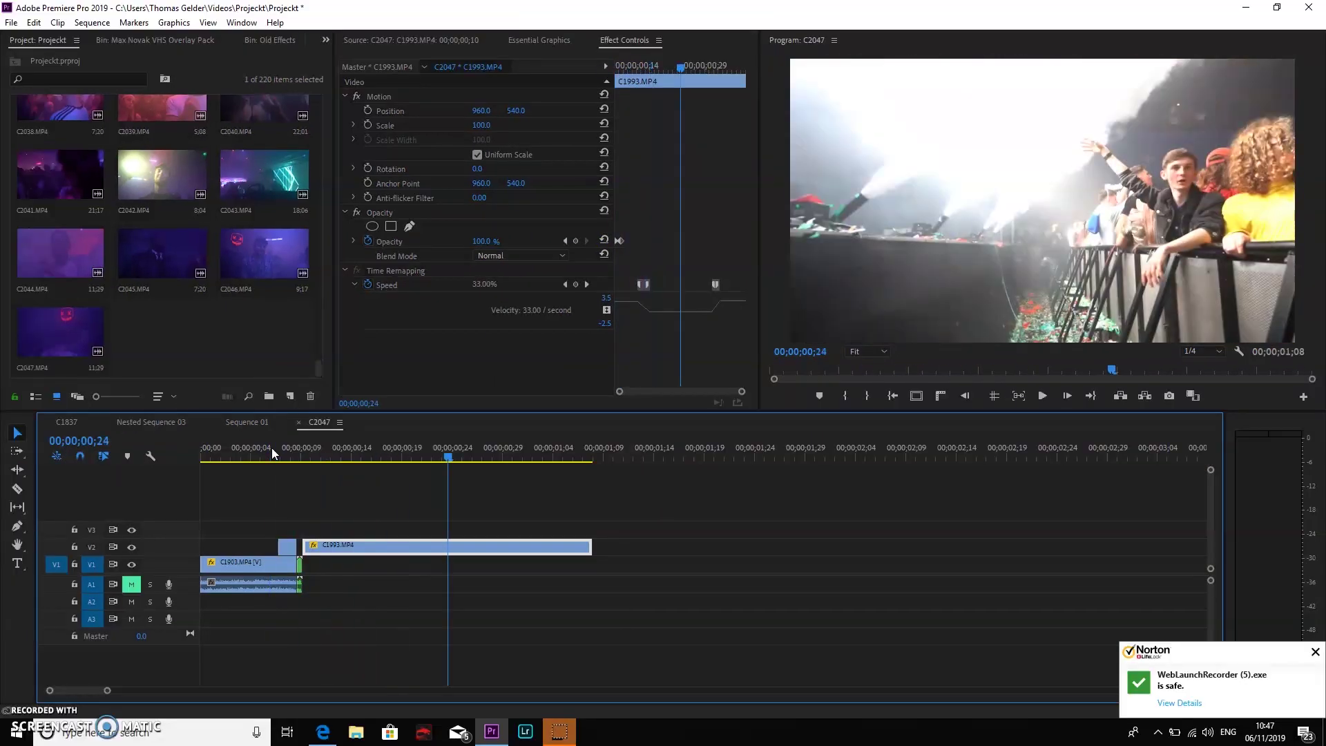
{"action": "left_click", "coordinate": [271, 449]}
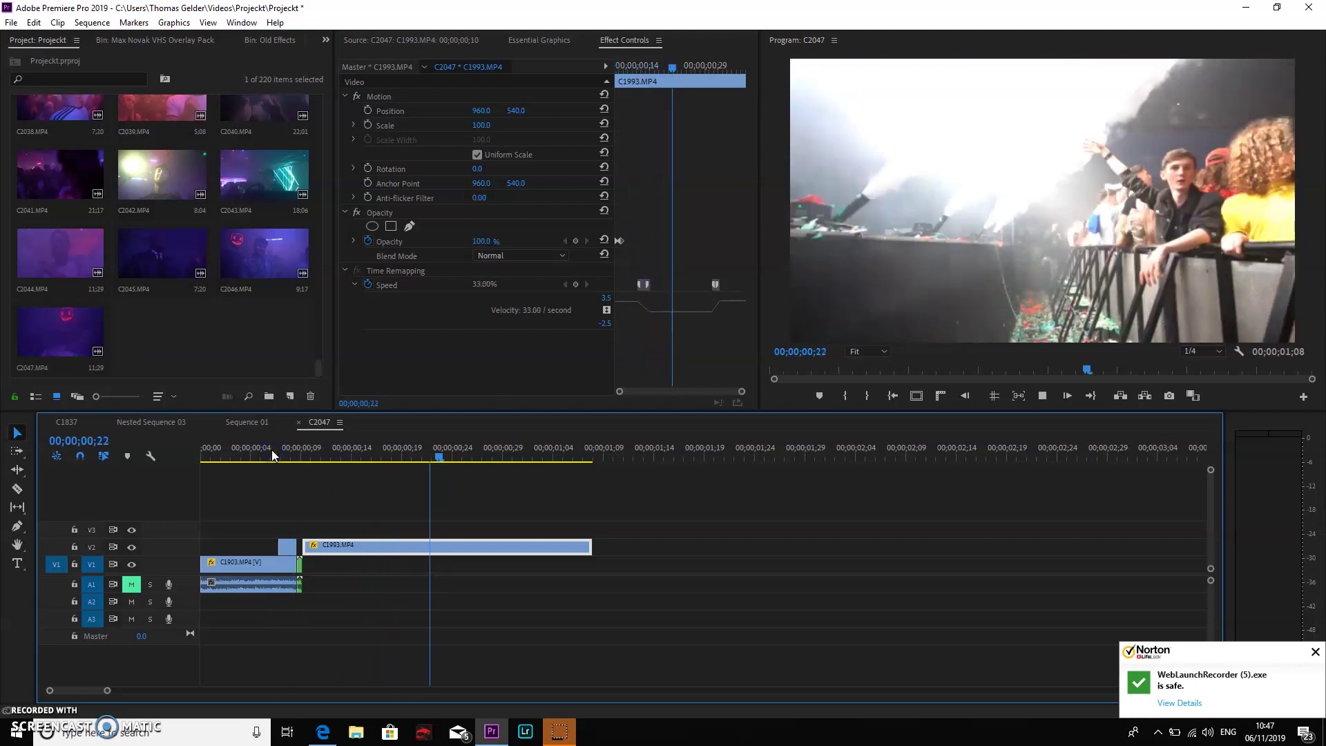
{"action": "key", "text": "space"}
{"action": "left_click", "coordinate": [271, 449]}
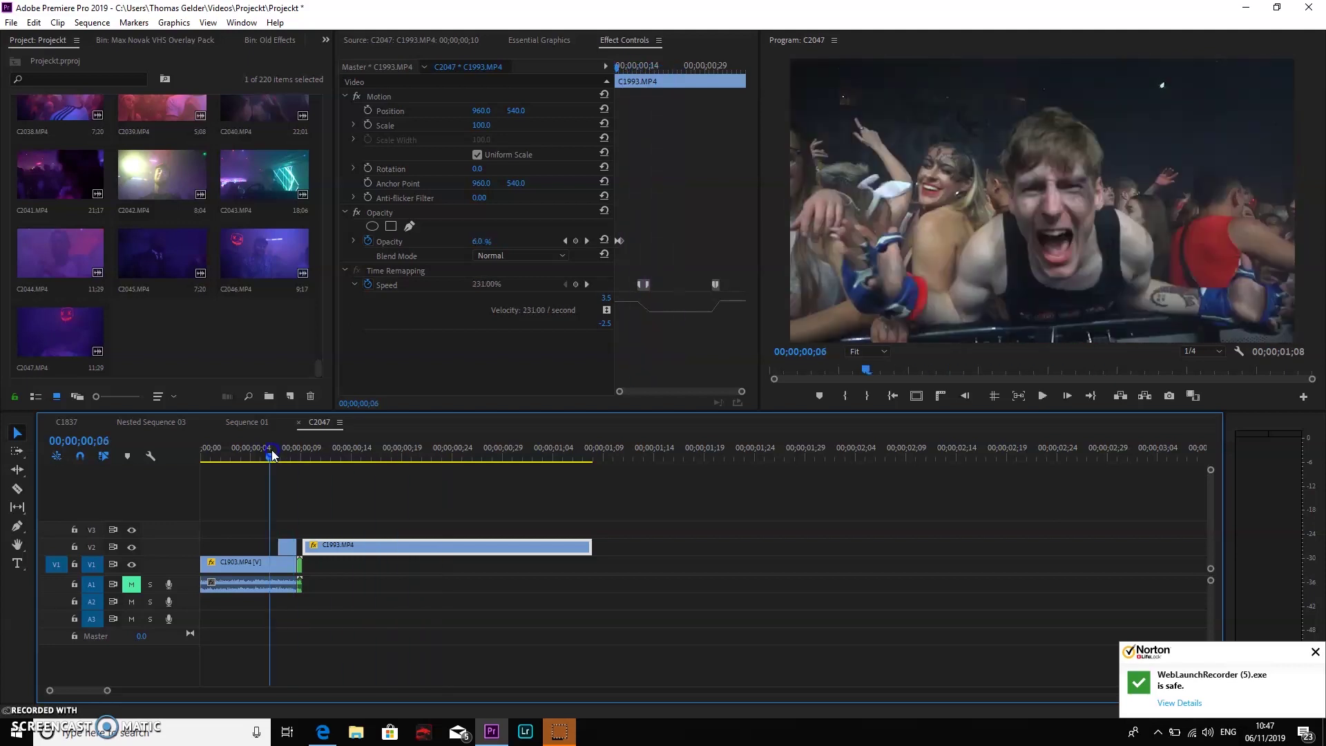
{"action": "left_click_drag", "start_coordinate": [281, 457], "coordinate": [286, 503]}
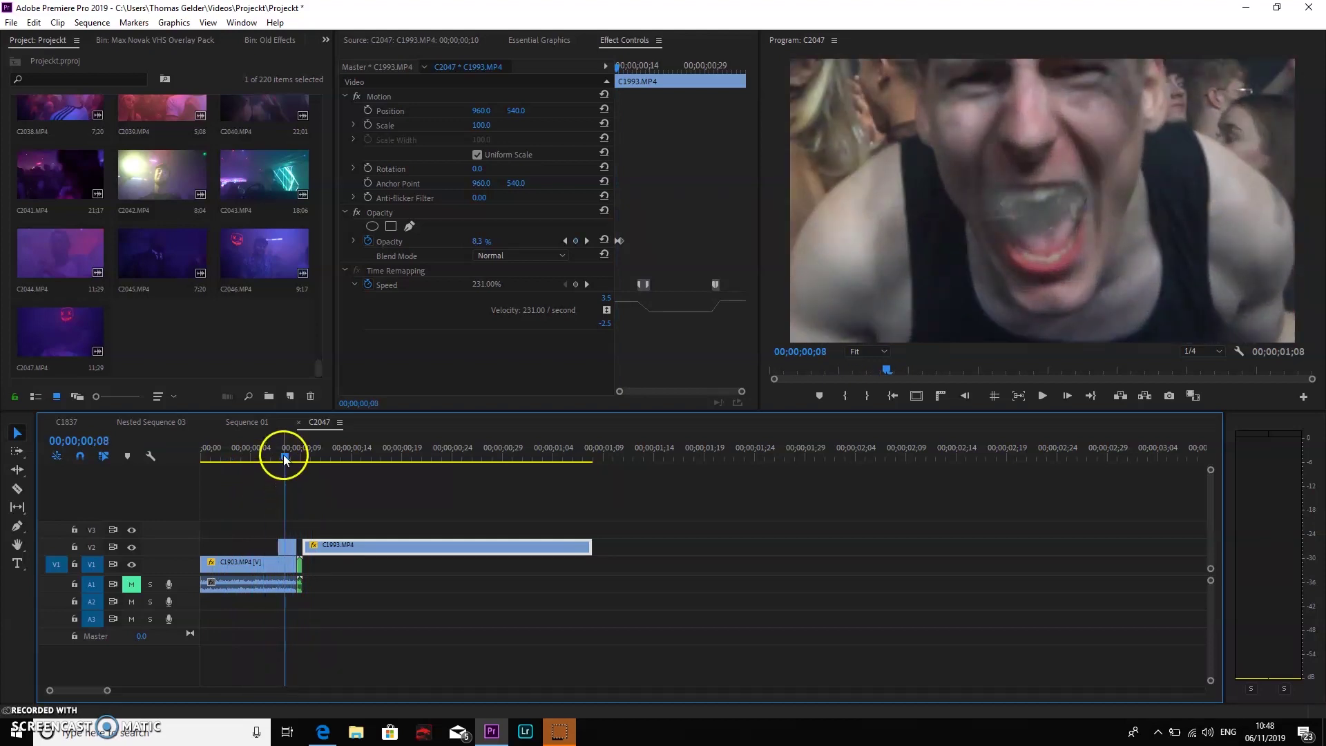
{"action": "mouse_move", "coordinate": [285, 459]}
{"action": "left_mouse_down"}
{"action": "mouse_move", "coordinate": [321, 464]}
{"action": "mouse_move", "coordinate": [269, 458]}
{"action": "mouse_move", "coordinate": [314, 459]}
{"action": "mouse_move", "coordinate": [274, 454]}
{"action": "mouse_move", "coordinate": [303, 456]}
{"action": "left_mouse_up"}
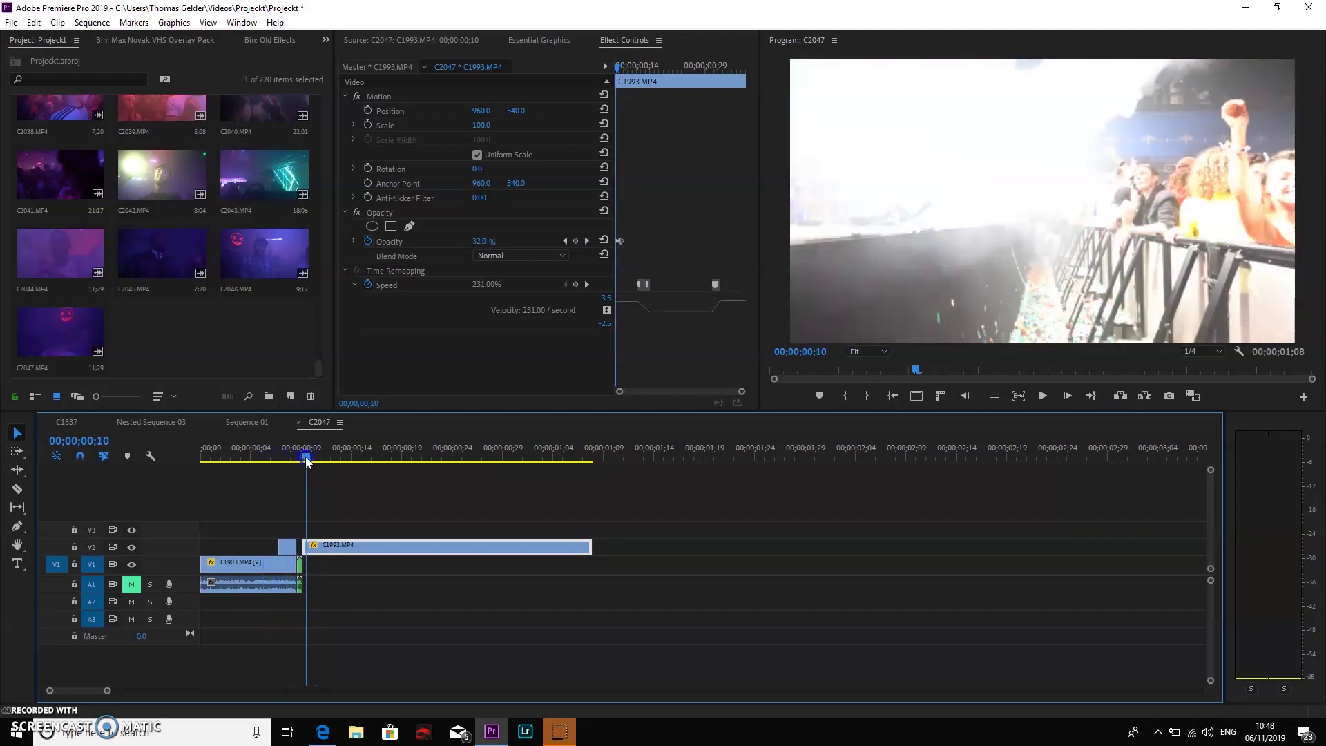